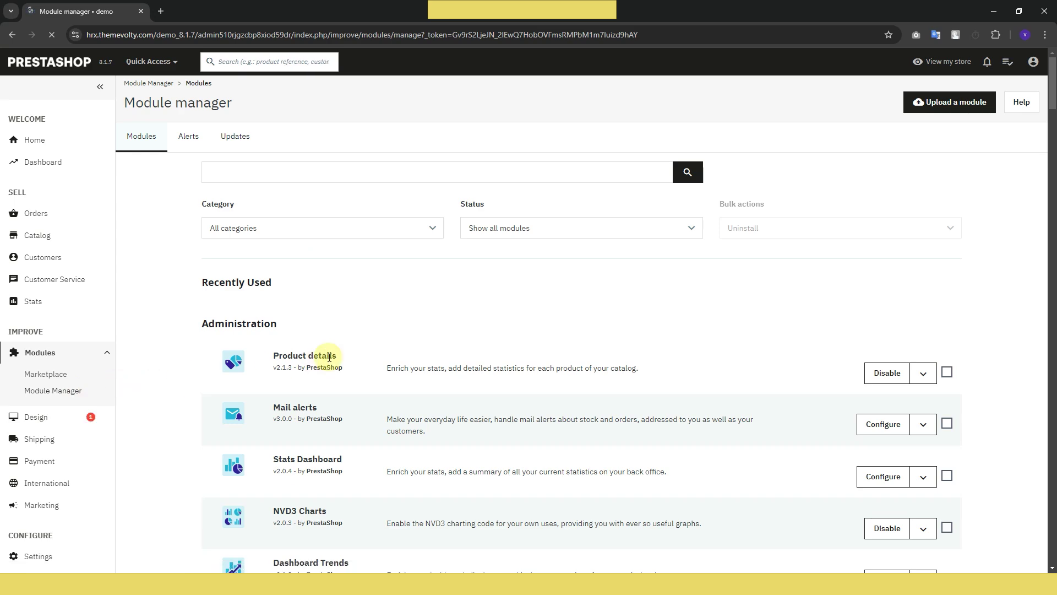
# Upload the FAQ module archive in the module manager to install it, and close the upload dialog.
pyautogui.click(962, 110)
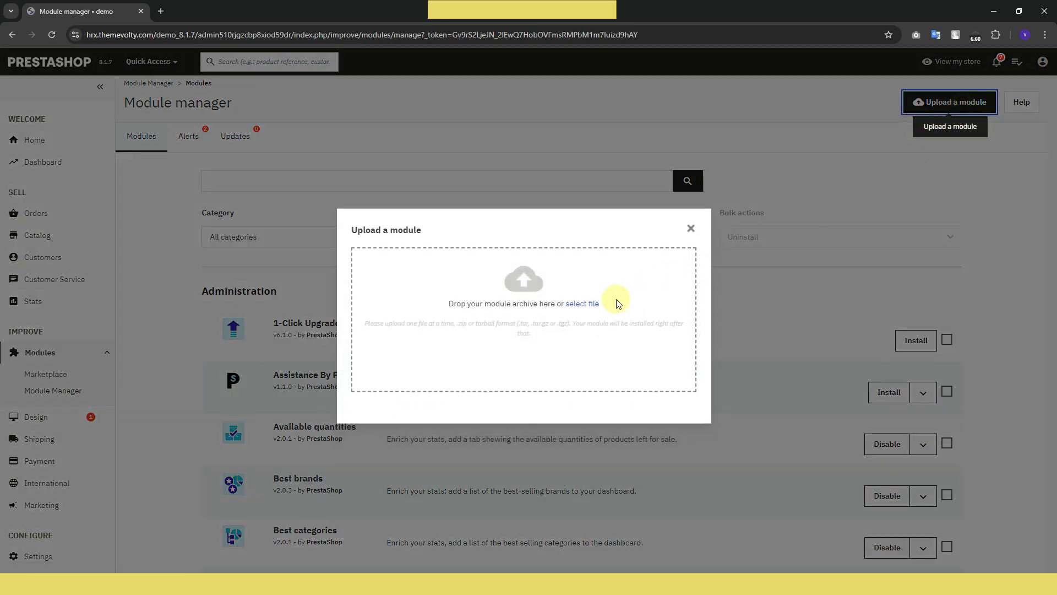
pyautogui.click(583, 304)
pyautogui.doubleClick(583, 302)
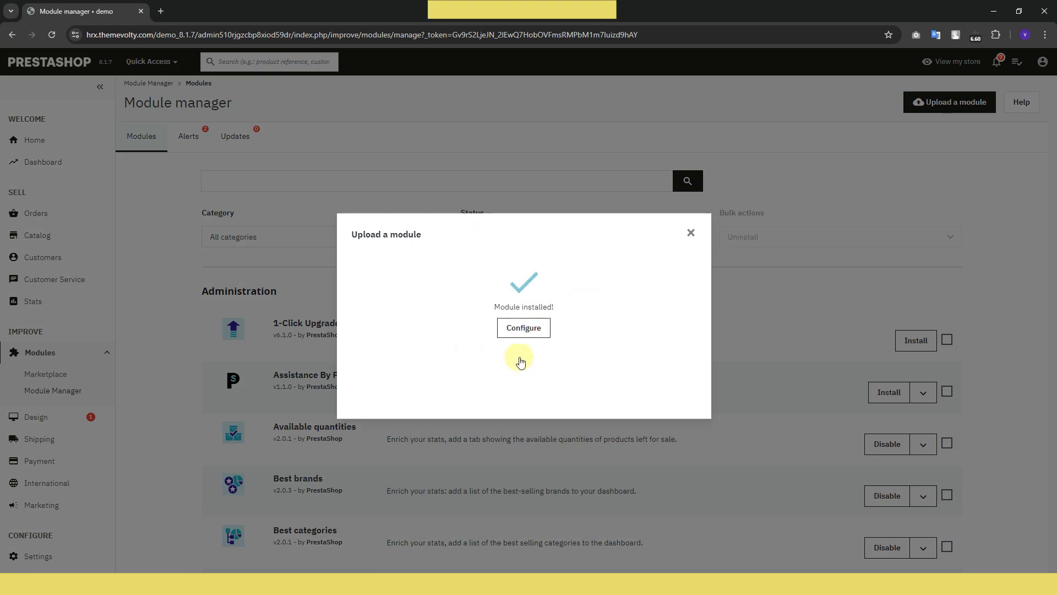
pyautogui.click(691, 233)
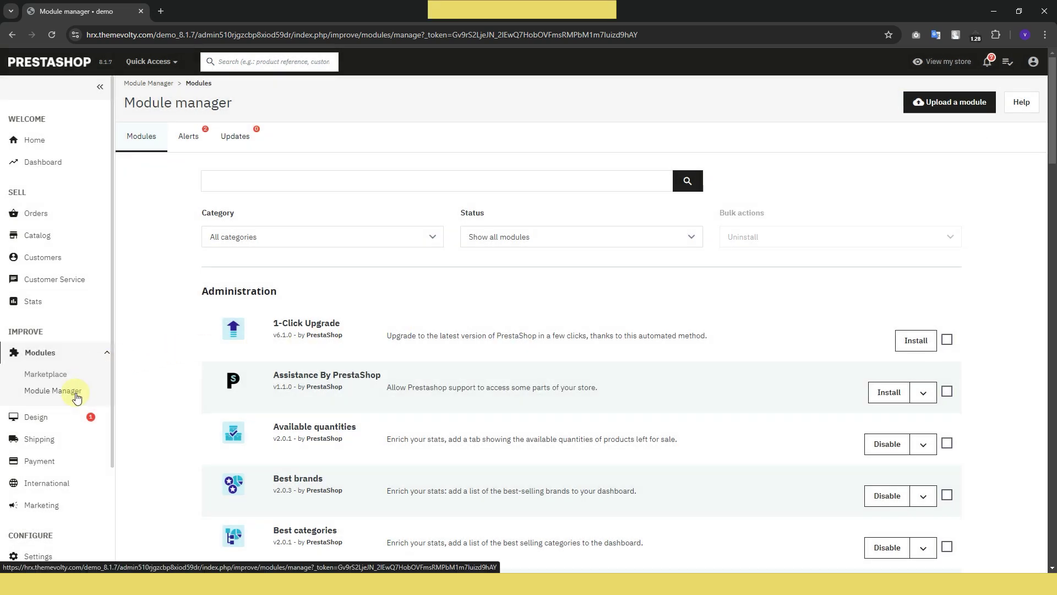
# Find the Advance FAQ blocks module by ThemeVolty under Design & Navigation and open its configuration.
pyautogui.scroll(-5, 478, 280)
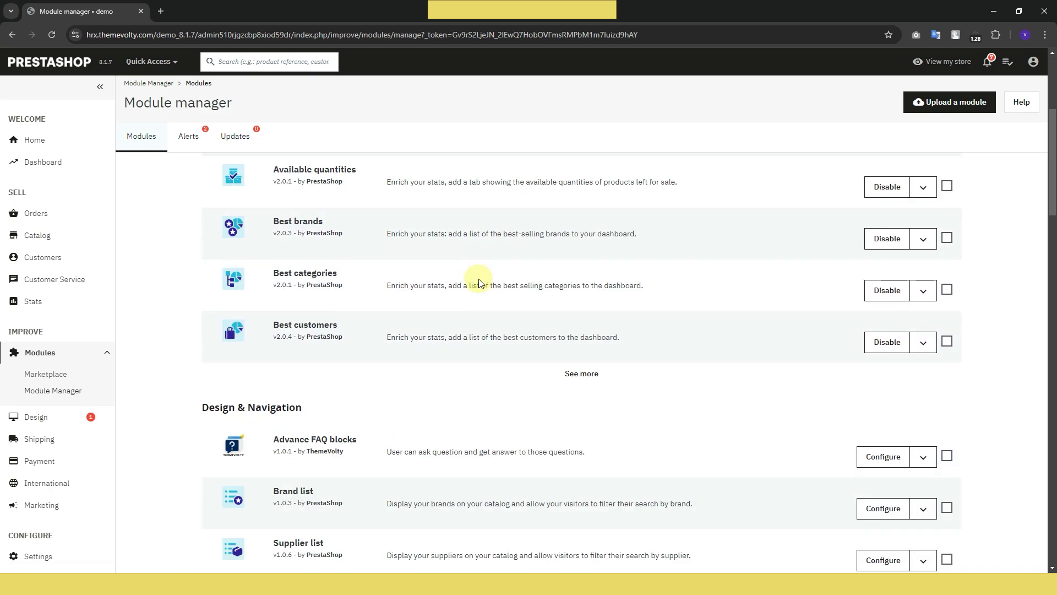
pyautogui.scroll(-2, 478, 280)
pyautogui.moveTo(287, 280); pyautogui.dragTo(203, 279)
pyautogui.moveTo(357, 312); pyautogui.dragTo(280, 314)
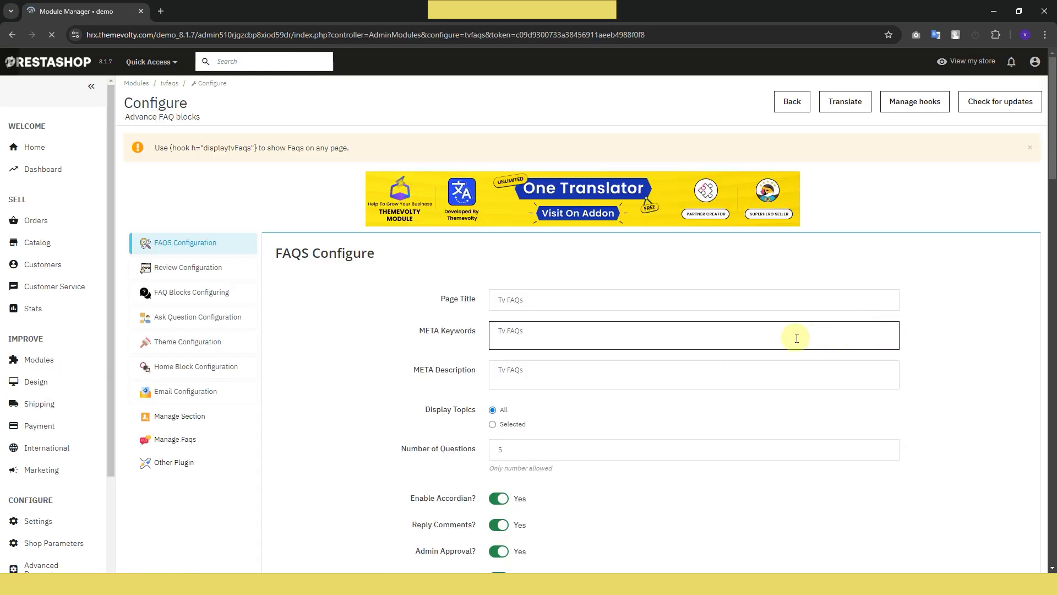
# Examine the Page Title, META Keywords and META Description settings in the FAQS configuration.
pyautogui.moveTo(385, 254); pyautogui.dragTo(272, 253)
pyautogui.moveTo(475, 299); pyautogui.dragTo(462, 301)
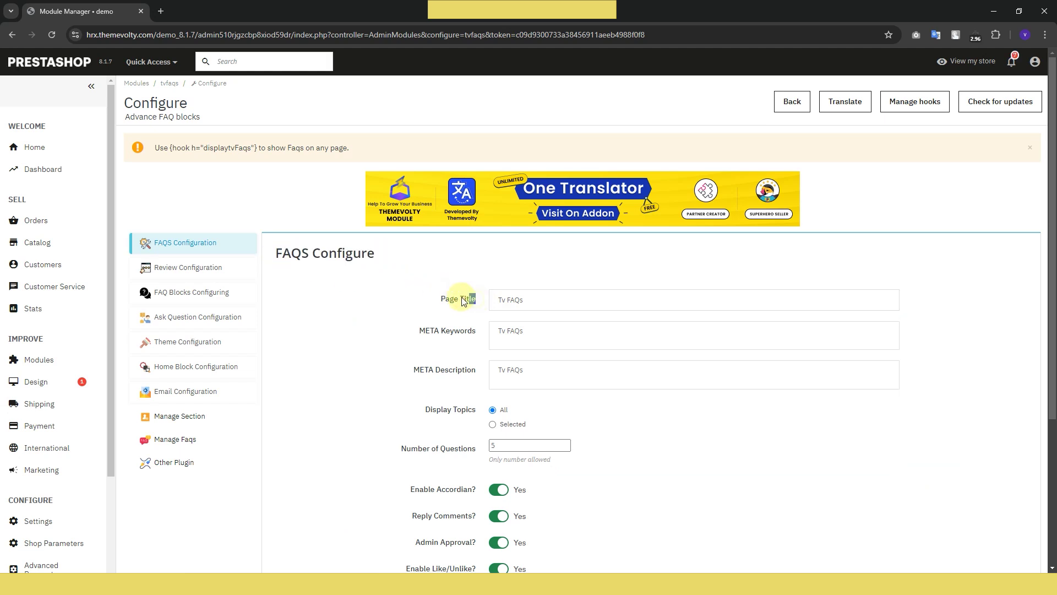
pyautogui.moveTo(543, 300); pyautogui.dragTo(410, 331)
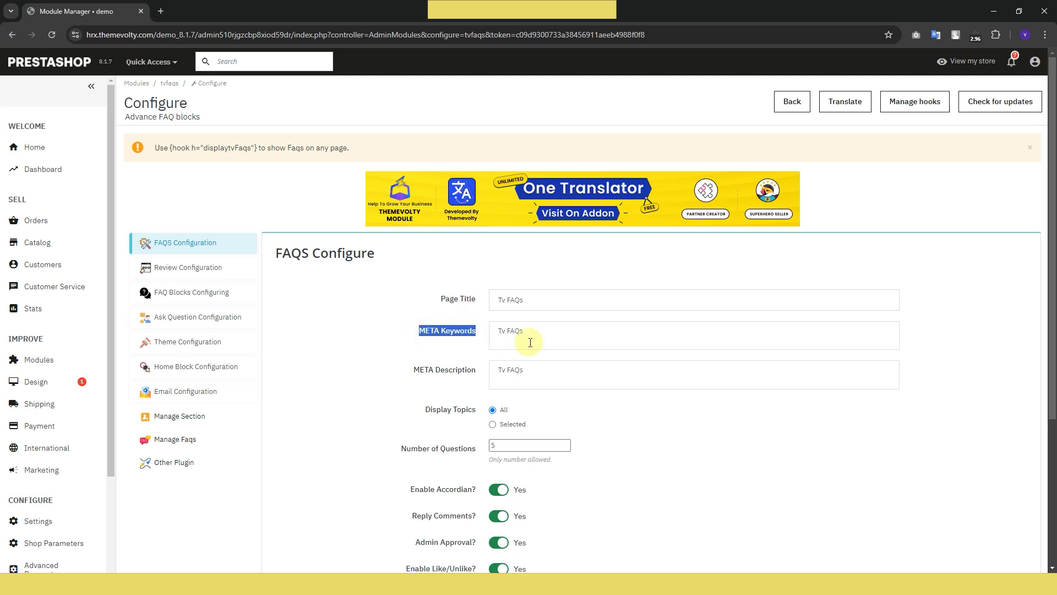
pyautogui.click(543, 333)
pyautogui.moveTo(543, 333); pyautogui.dragTo(485, 338)
pyautogui.moveTo(482, 375); pyautogui.dragTo(405, 372)
pyautogui.click(538, 371)
pyautogui.moveTo(537, 370); pyautogui.dragTo(480, 382)
pyautogui.scroll(-2, 480, 382)
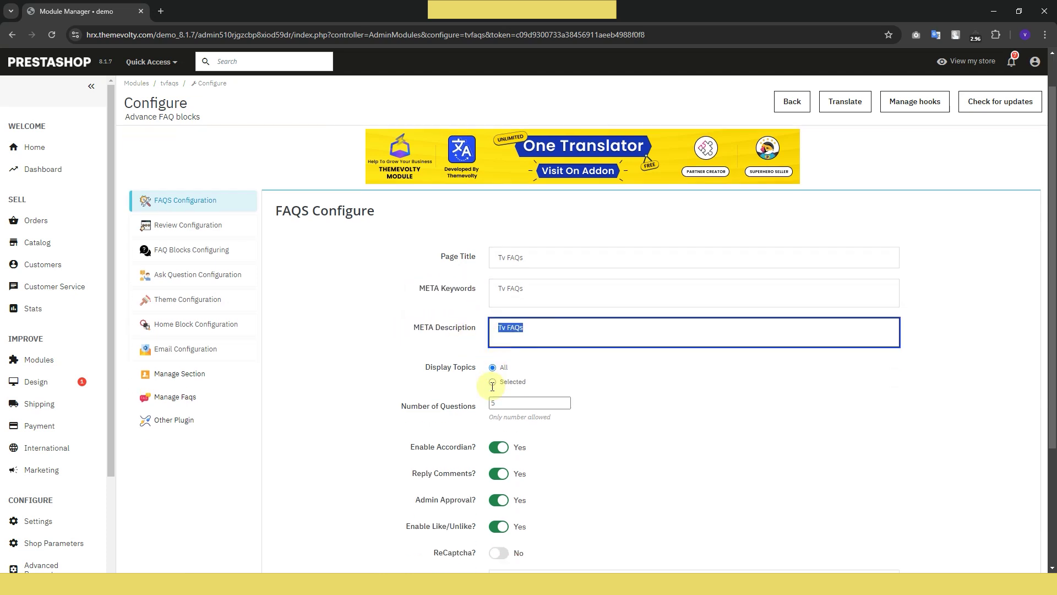
# Examine the remaining FAQS configuration settings, from Display Topics and Number of Questions through the moderation switches to ReCaptcha and the Google captcha SiteKey.
pyautogui.moveTo(480, 279); pyautogui.dragTo(431, 287)
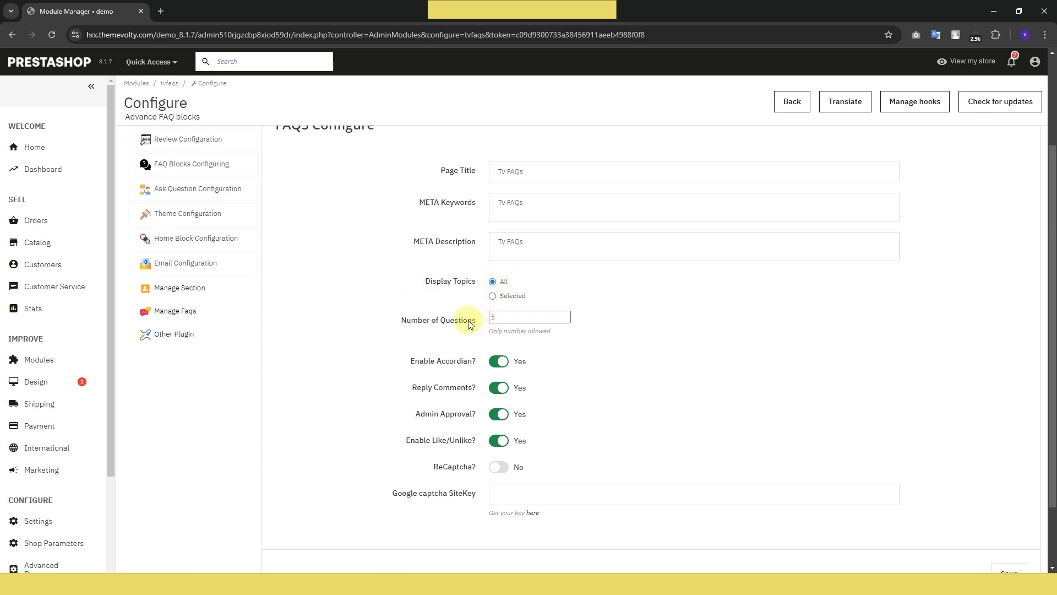
pyautogui.moveTo(477, 324); pyautogui.dragTo(401, 323)
pyautogui.moveTo(530, 312); pyautogui.dragTo(405, 361)
pyautogui.moveTo(478, 389); pyautogui.dragTo(410, 392)
pyautogui.scroll(-2, 470, 384)
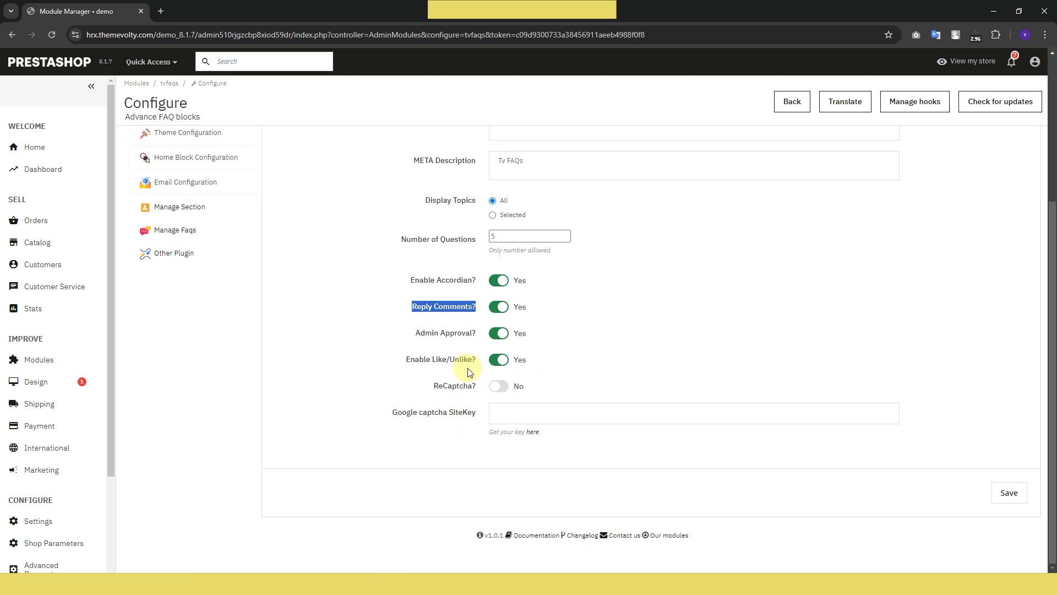
pyautogui.moveTo(450, 336); pyautogui.dragTo(414, 337)
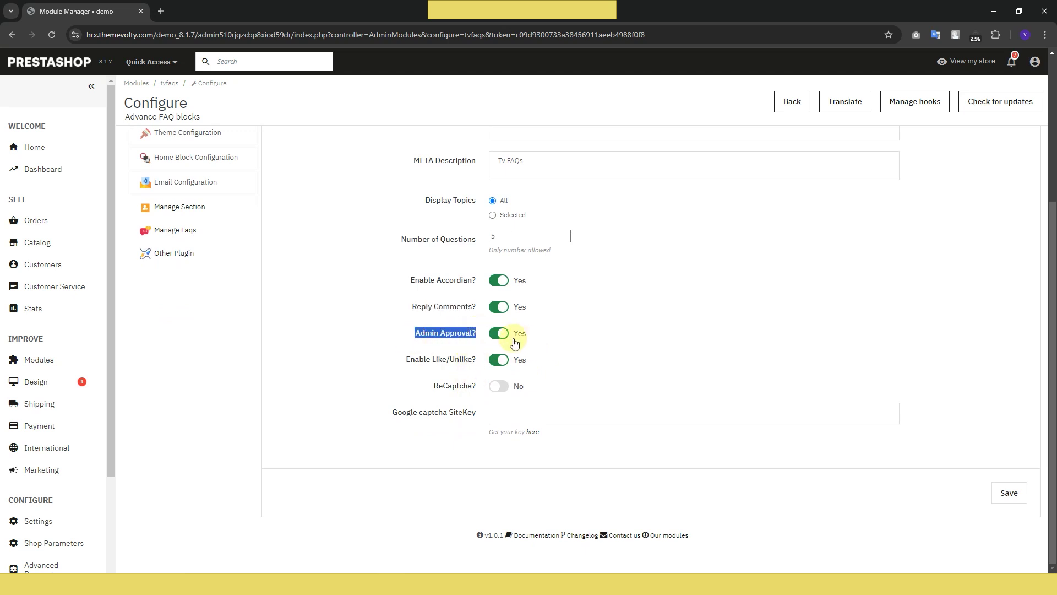
pyautogui.moveTo(477, 359); pyautogui.dragTo(406, 360)
pyautogui.moveTo(475, 388); pyautogui.dragTo(421, 389)
pyautogui.click(508, 390)
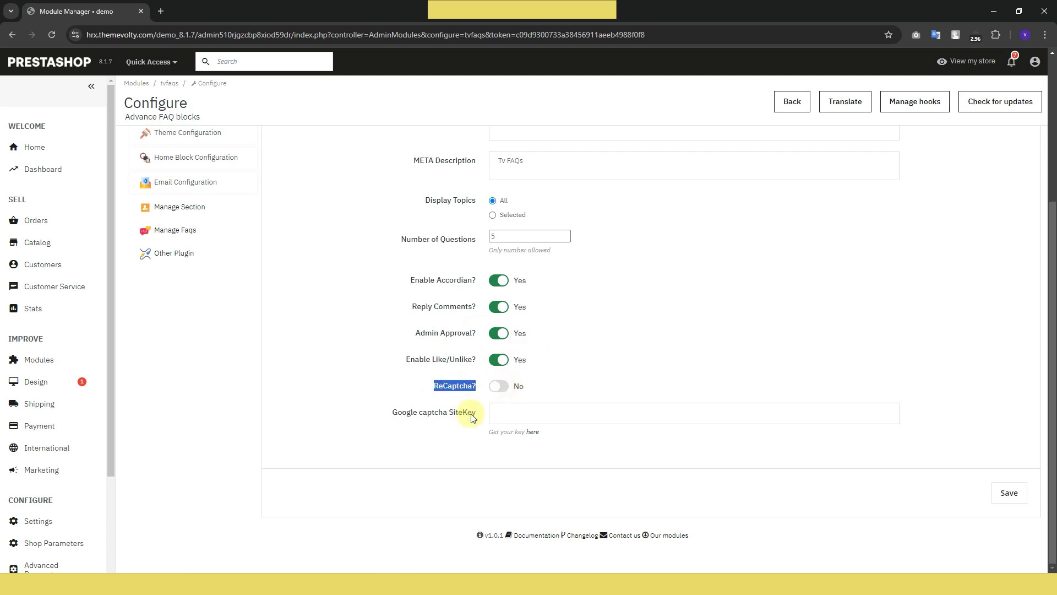
pyautogui.moveTo(477, 414); pyautogui.dragTo(392, 414)
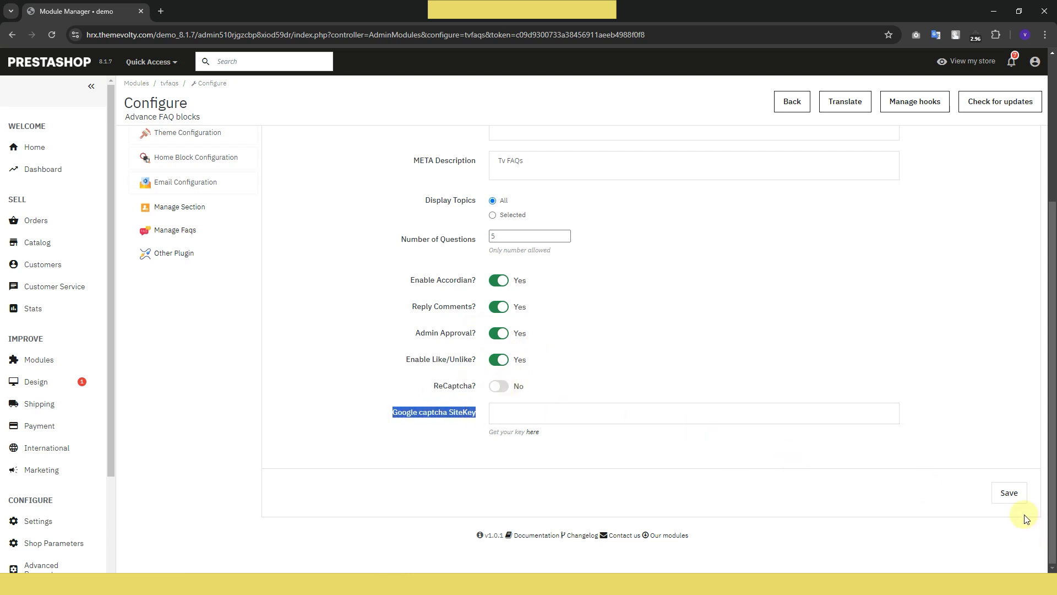
pyautogui.click(1009, 491)
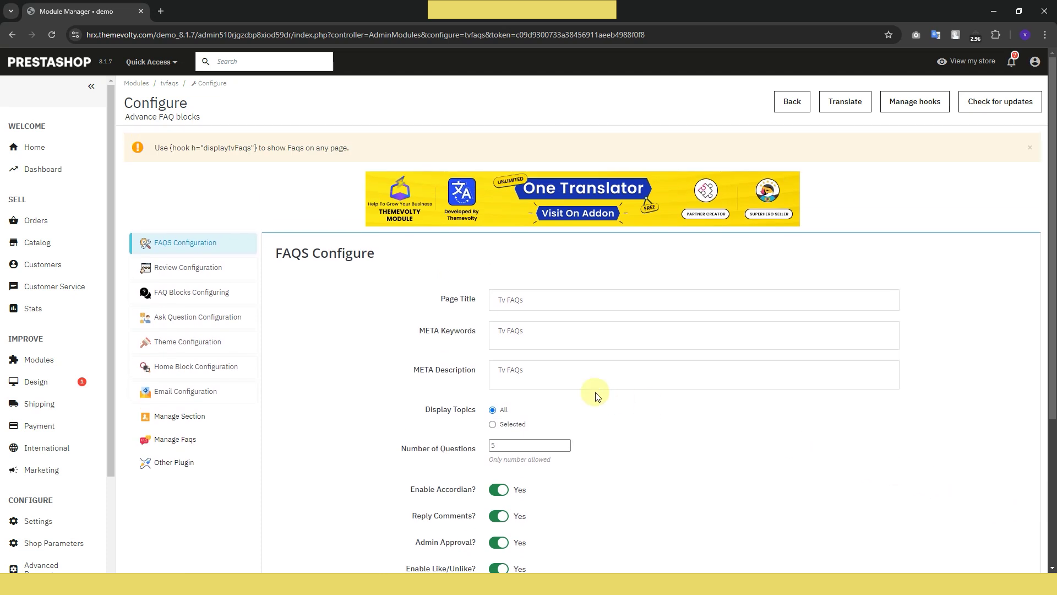
# Examine the Review Configuration settings for FAQ rating, who may rate, and the star rating color choices.
pyautogui.click(222, 269)
pyautogui.moveTo(414, 254); pyautogui.dragTo(266, 253)
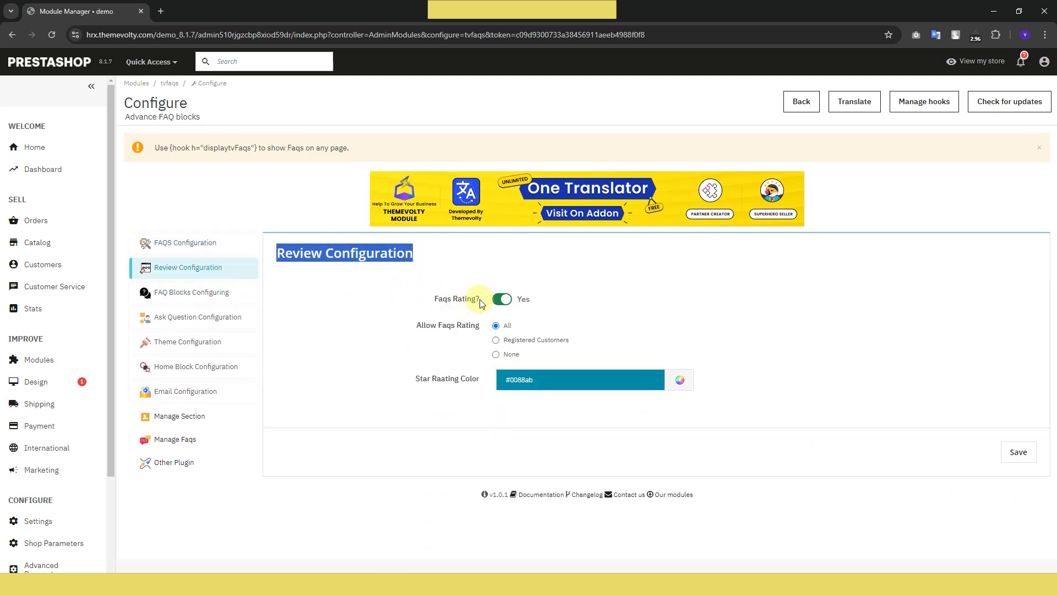
pyautogui.moveTo(480, 299); pyautogui.dragTo(456, 304)
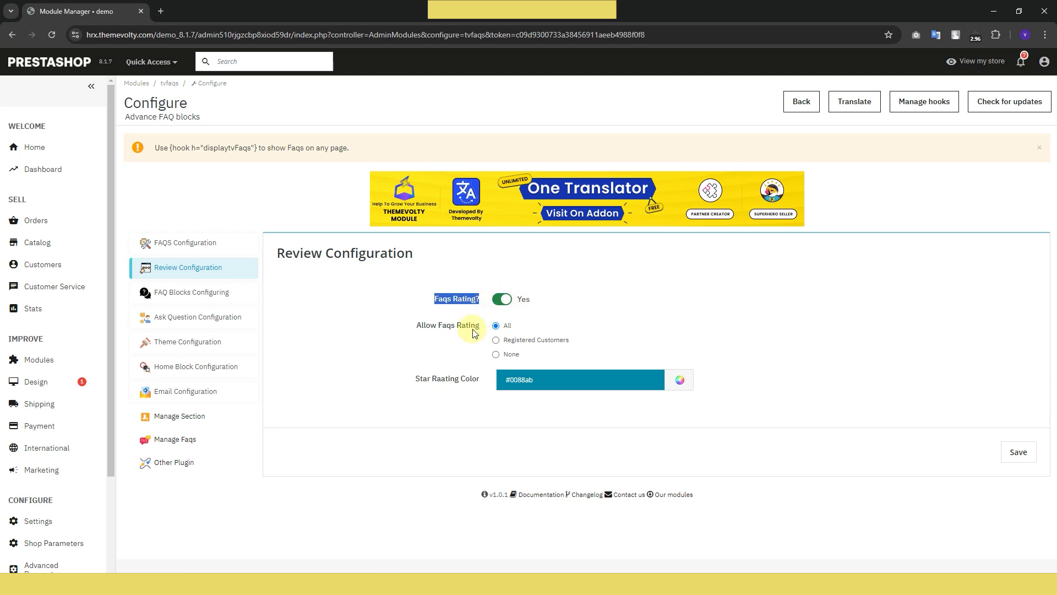
pyautogui.moveTo(465, 331); pyautogui.dragTo(414, 329)
pyautogui.click(502, 346)
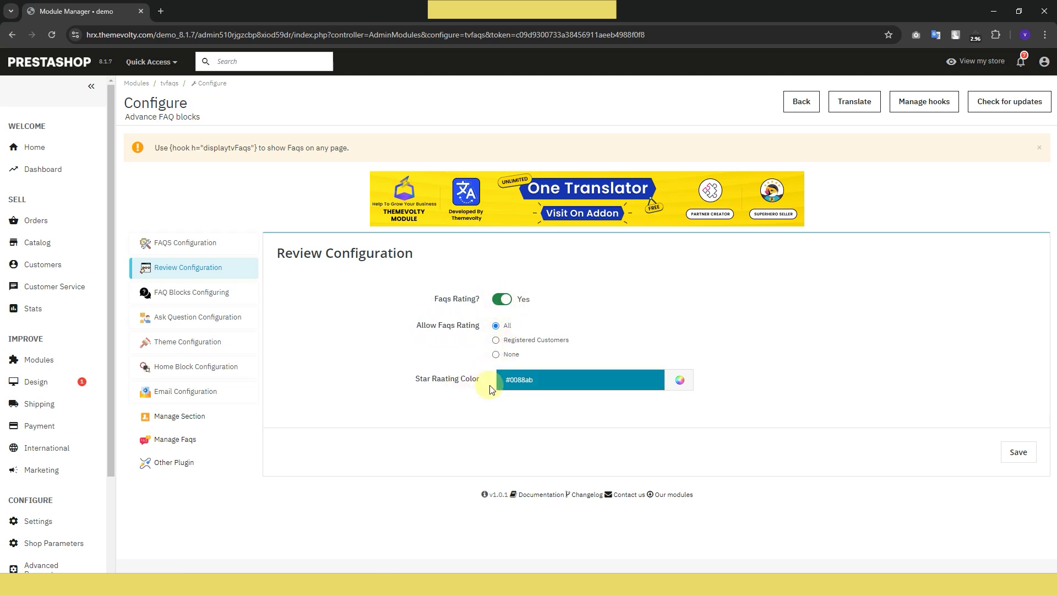
pyautogui.moveTo(462, 384); pyautogui.dragTo(415, 381)
pyautogui.click(680, 380)
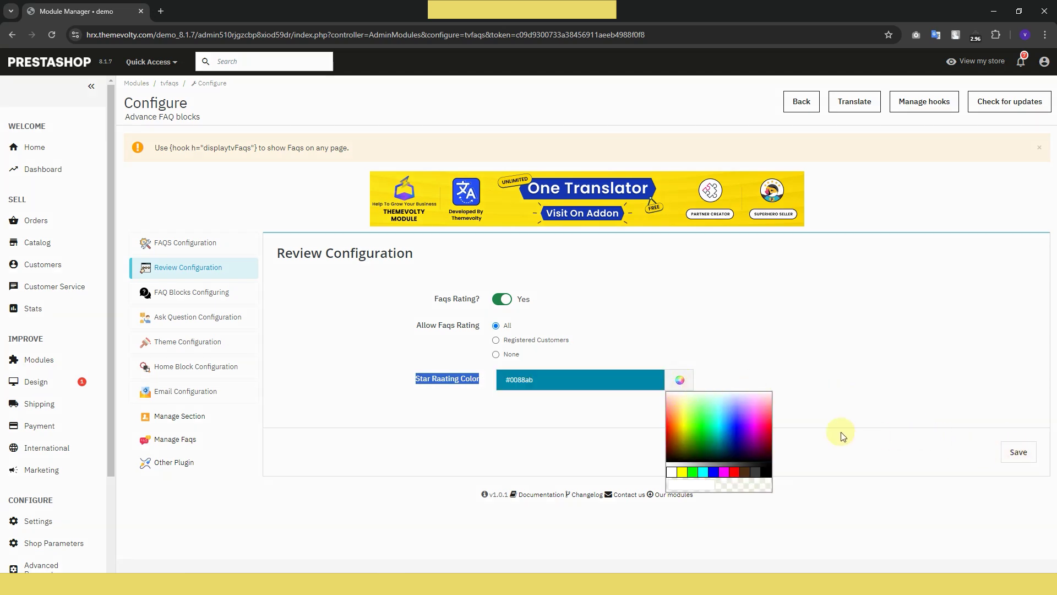
# Examine the FAQ Blocks Configuring settings for the FAQs block, the search block and the maximum number of topics.
pyautogui.click(204, 295)
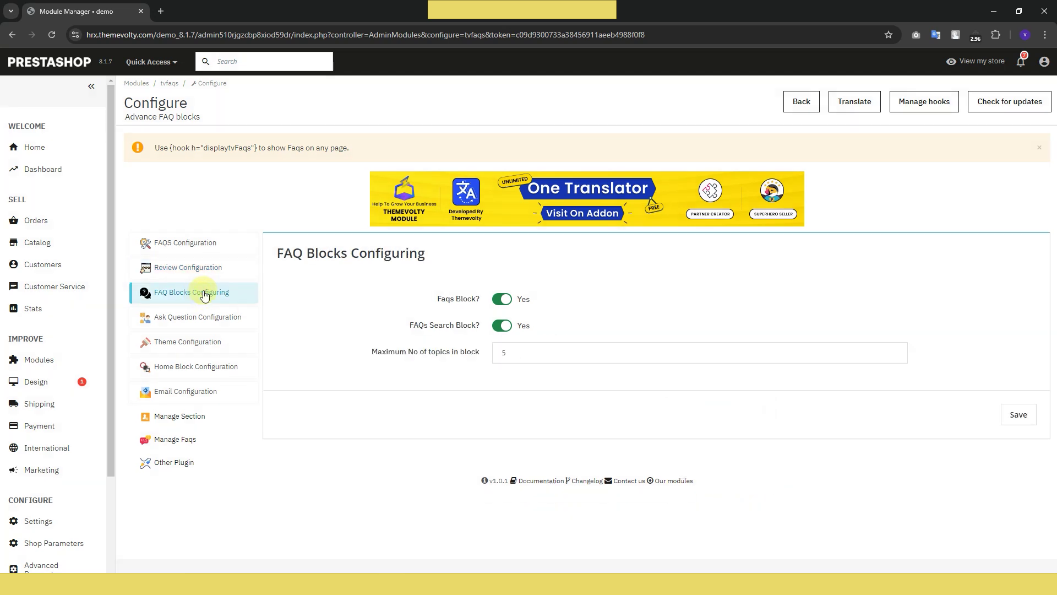
pyautogui.moveTo(434, 258); pyautogui.dragTo(302, 269)
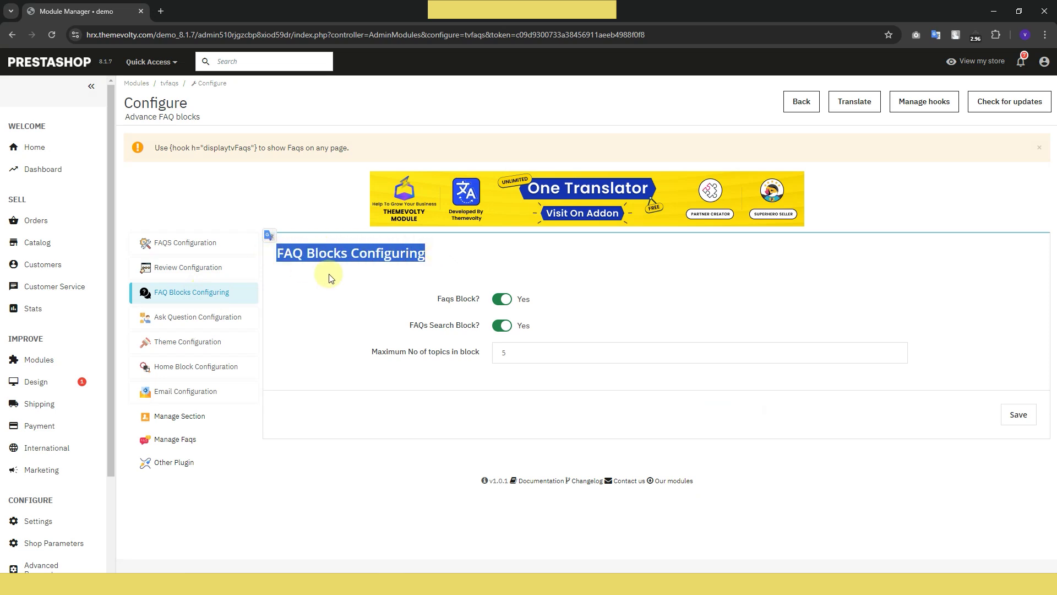
pyautogui.click(486, 304)
pyautogui.moveTo(486, 303); pyautogui.dragTo(409, 326)
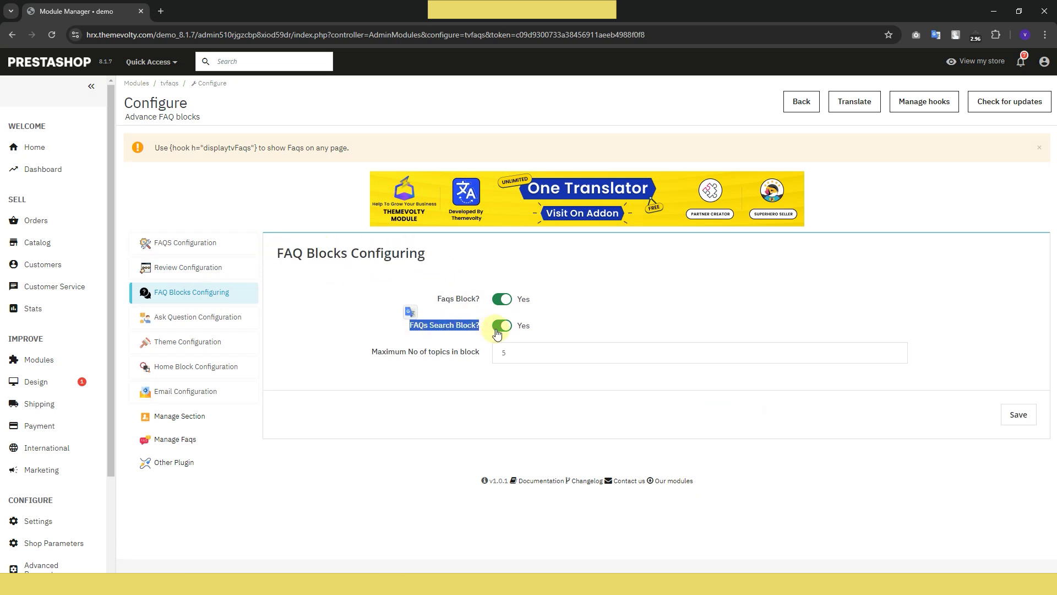
pyautogui.moveTo(484, 353); pyautogui.dragTo(370, 352)
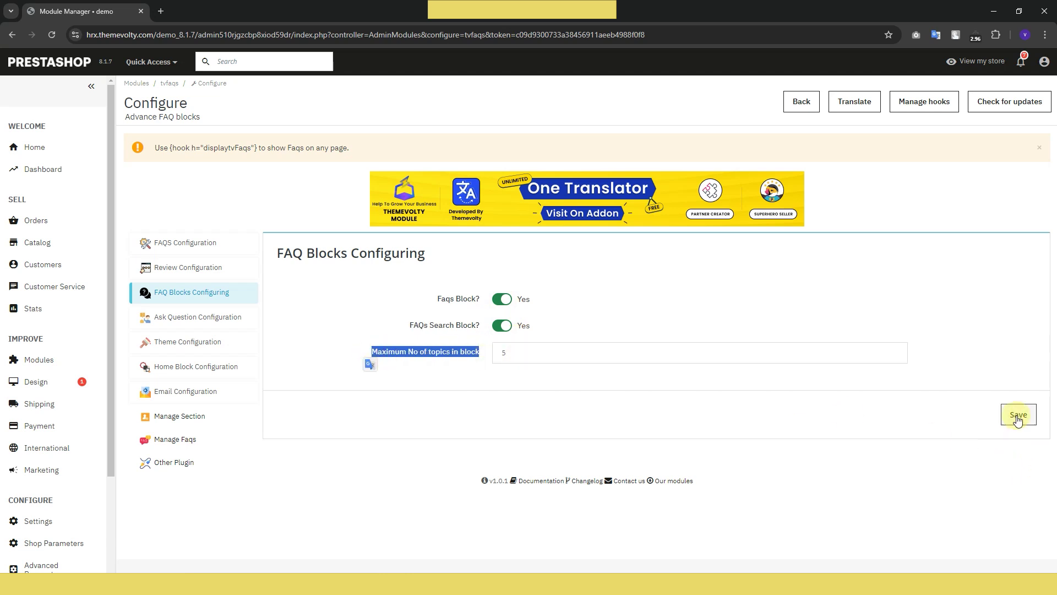
# Examine the Ask Question Configuration settings for customer name display, reply button text and allowed customers.
pyautogui.click(229, 316)
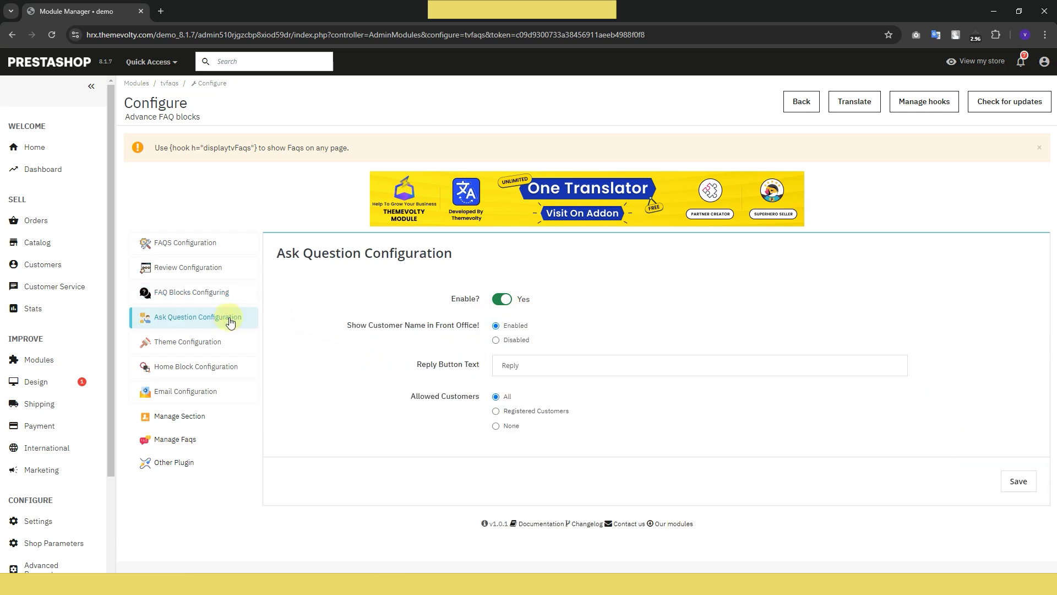
pyautogui.moveTo(441, 259); pyautogui.dragTo(279, 266)
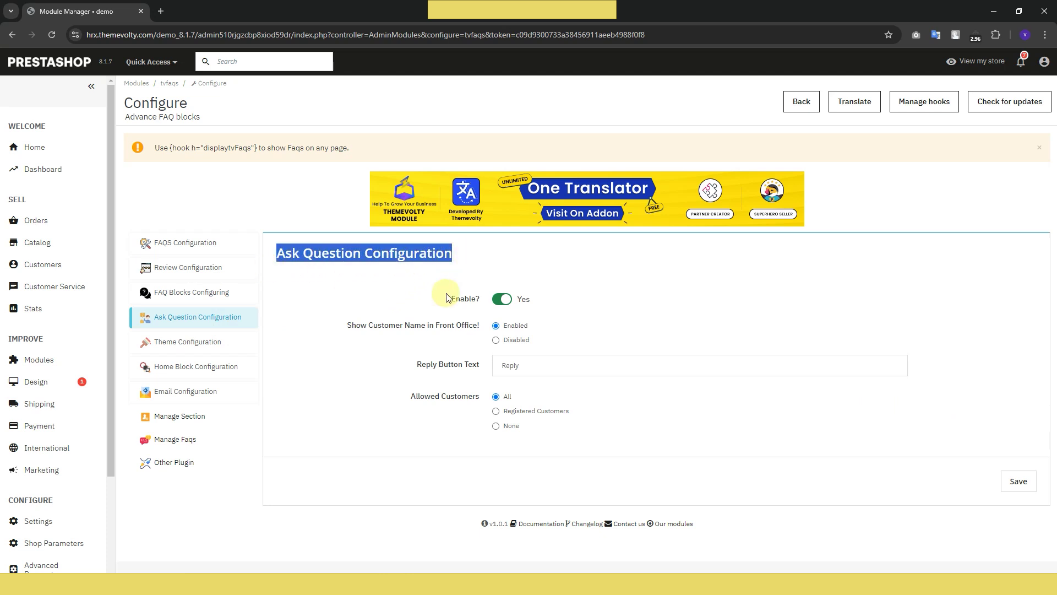
pyautogui.moveTo(479, 325); pyautogui.dragTo(346, 326)
pyautogui.click(511, 342)
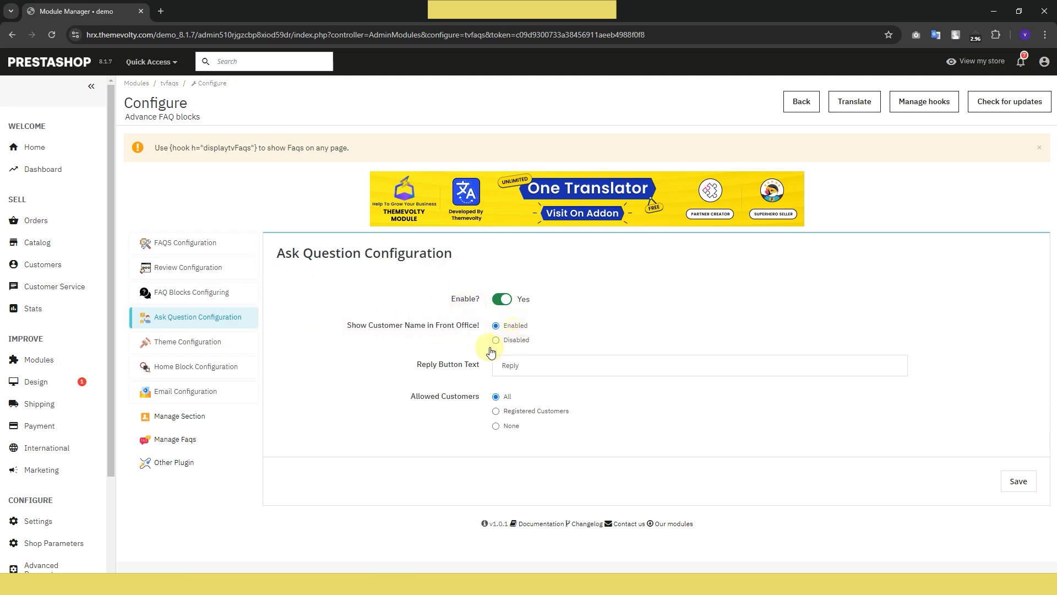
pyautogui.moveTo(480, 367); pyautogui.dragTo(407, 367)
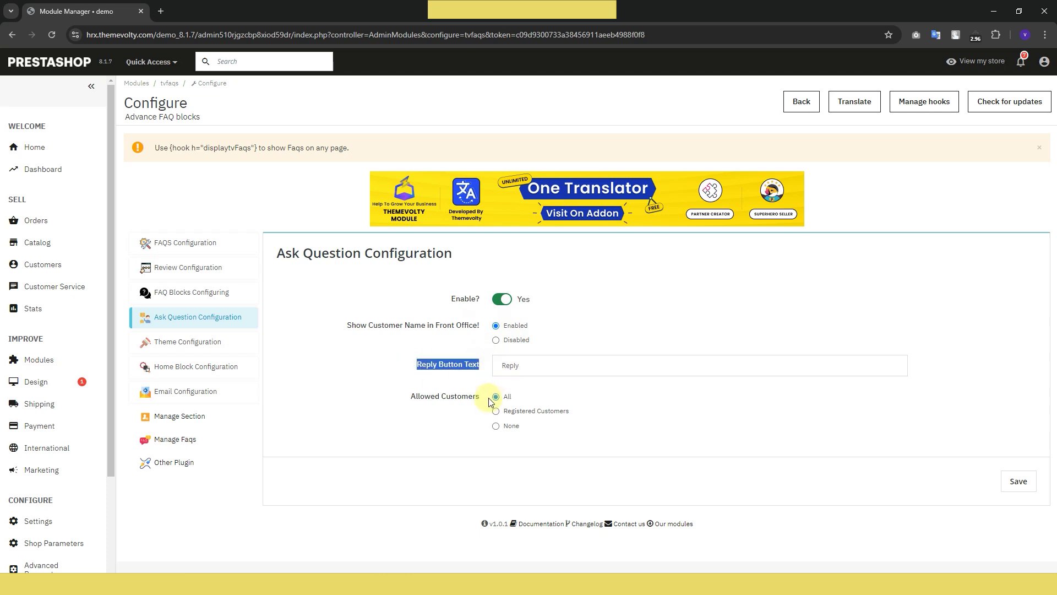
pyautogui.moveTo(487, 397); pyautogui.dragTo(413, 400)
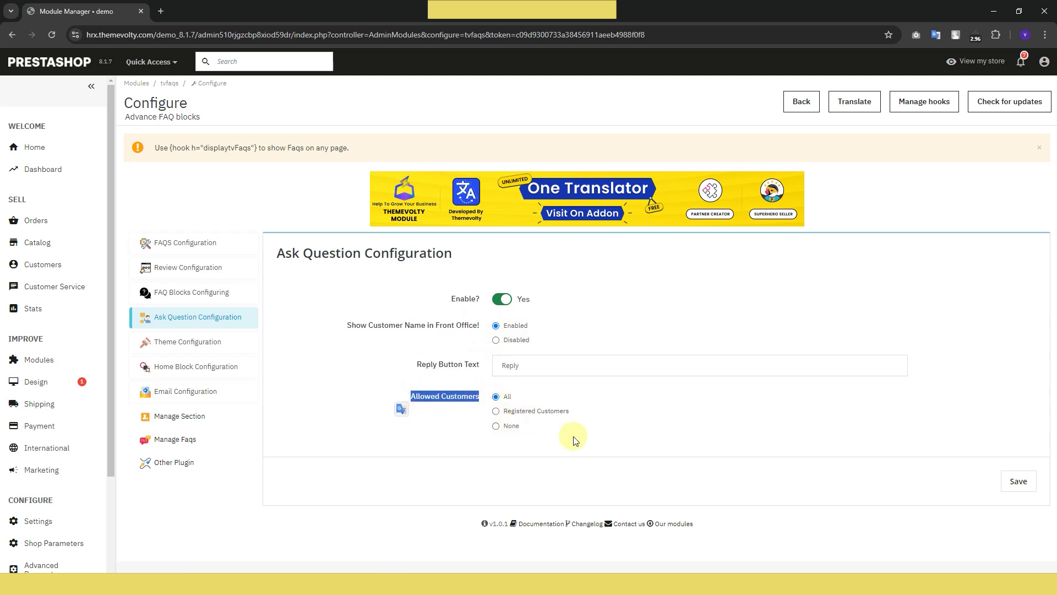
# Examine the theme choices in Theme Configuration and the enable and maximum FAQs settings in Home Block Configuration.
pyautogui.click(229, 344)
pyautogui.moveTo(424, 252); pyautogui.dragTo(270, 254)
pyautogui.click(505, 321)
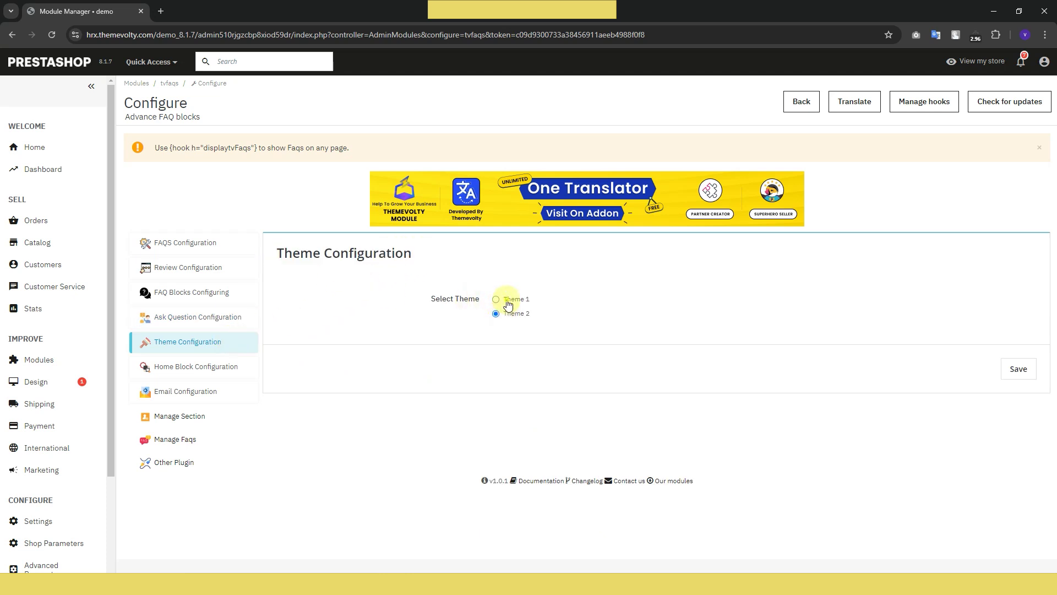
pyautogui.click(154, 367)
pyautogui.moveTo(476, 253); pyautogui.dragTo(267, 254)
pyautogui.moveTo(479, 325); pyautogui.dragTo(374, 325)
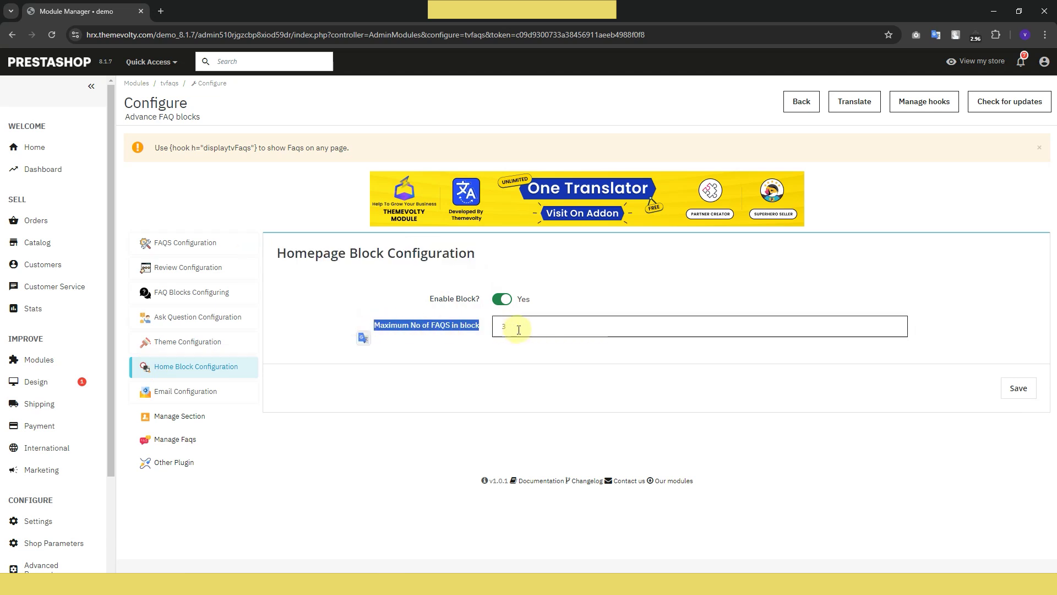
# Examine the Email Configuration settings for the sender, moderator and client notifications, moderator e-mail and both e-mail subjects.
pyautogui.click(243, 392)
pyautogui.moveTo(419, 256); pyautogui.dragTo(272, 258)
pyautogui.moveTo(477, 299); pyautogui.dragTo(425, 303)
pyautogui.moveTo(477, 330); pyautogui.dragTo(357, 333)
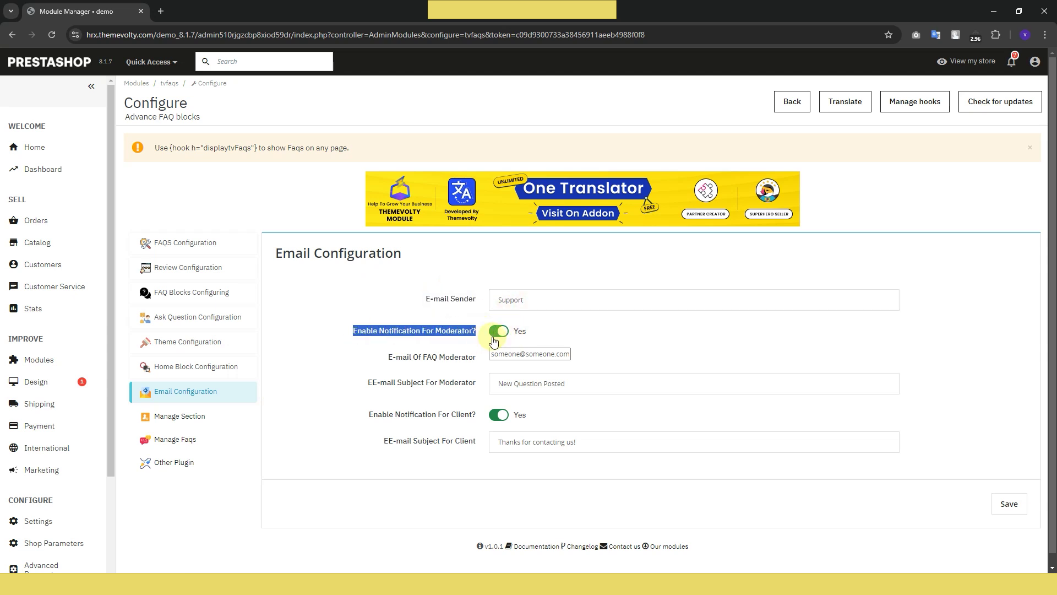
pyautogui.moveTo(477, 357); pyautogui.dragTo(376, 361)
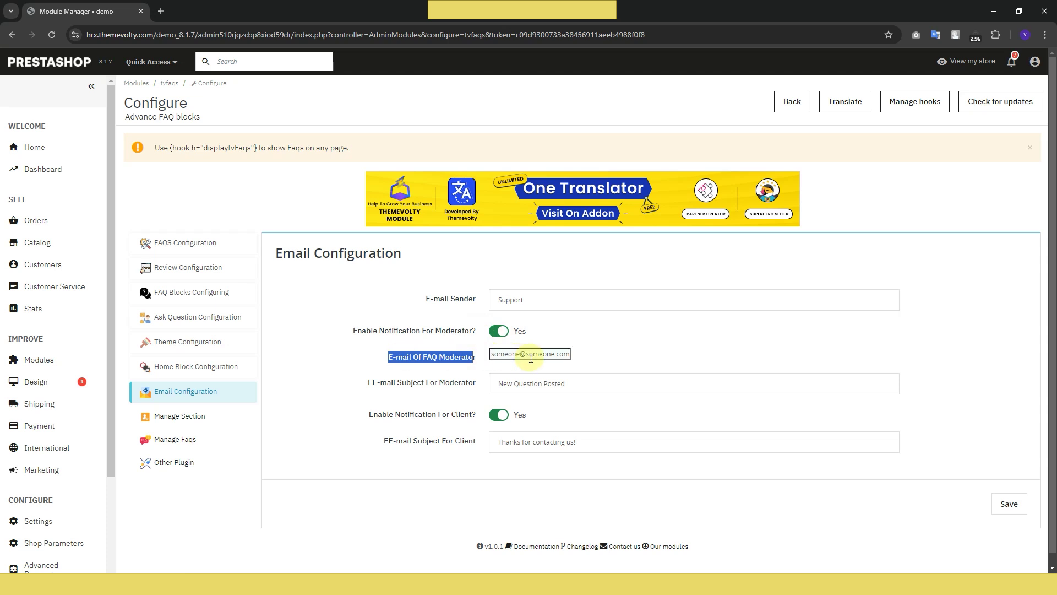
pyautogui.moveTo(477, 382); pyautogui.dragTo(365, 384)
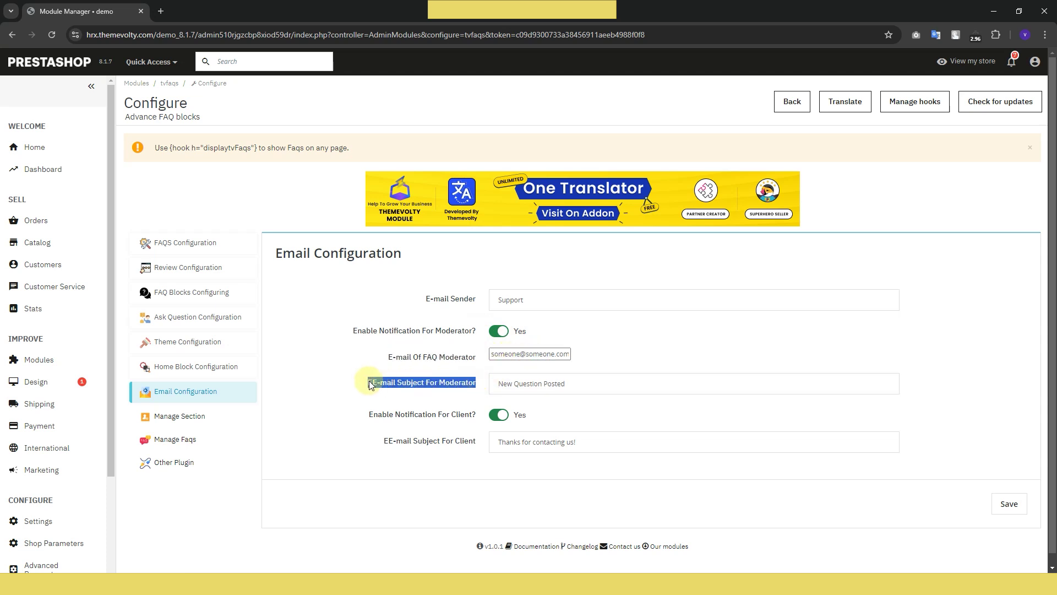
pyautogui.moveTo(483, 414); pyautogui.dragTo(374, 414)
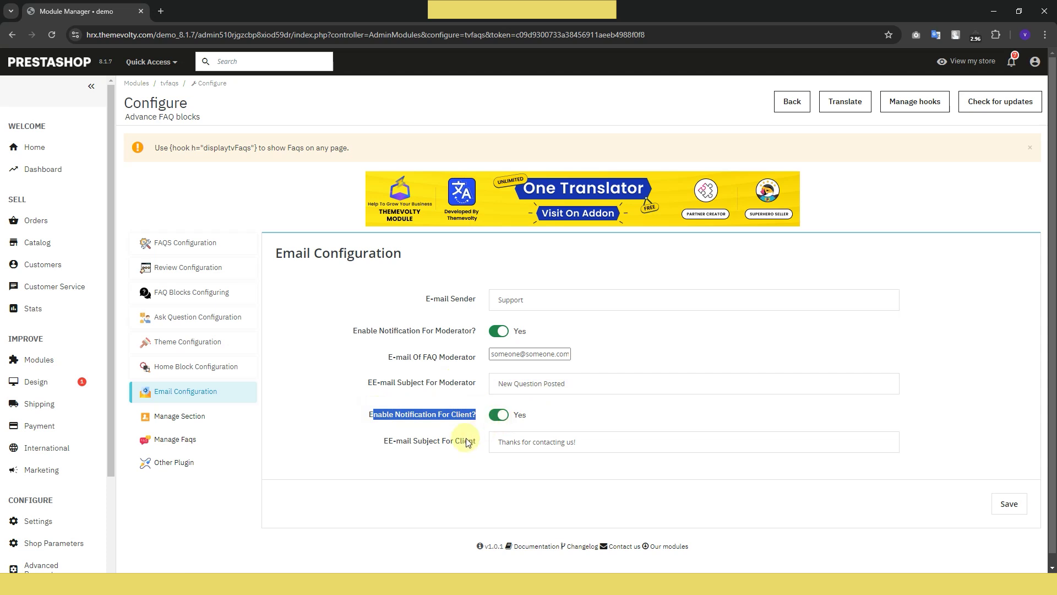
pyautogui.moveTo(475, 442); pyautogui.dragTo(381, 441)
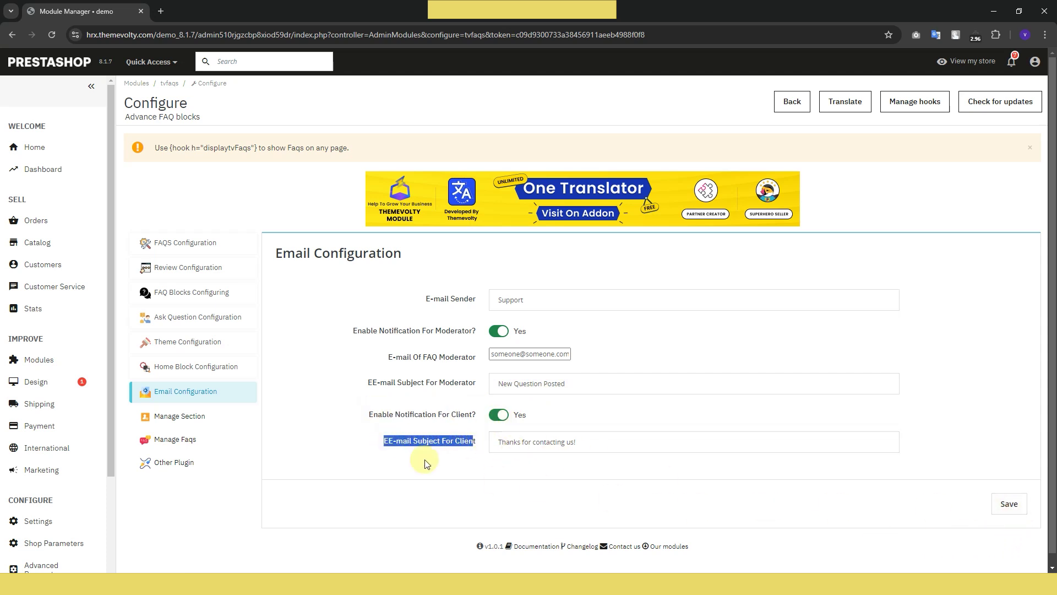
# Open the Product Service Information topic for editing and examine its title, description, meta, enable and Show on Main settings.
pyautogui.click(211, 415)
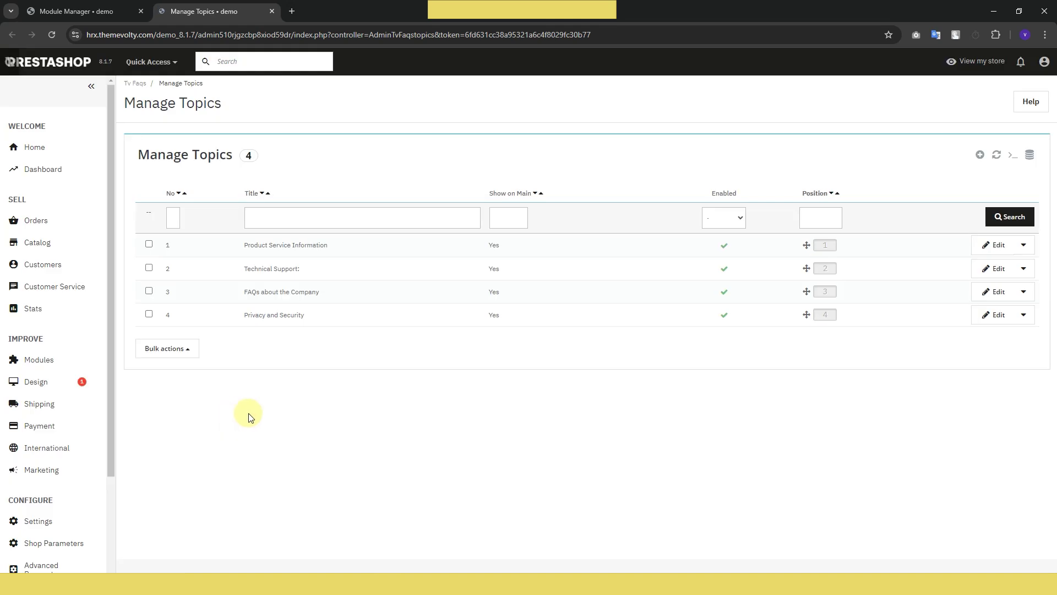
pyautogui.click(998, 245)
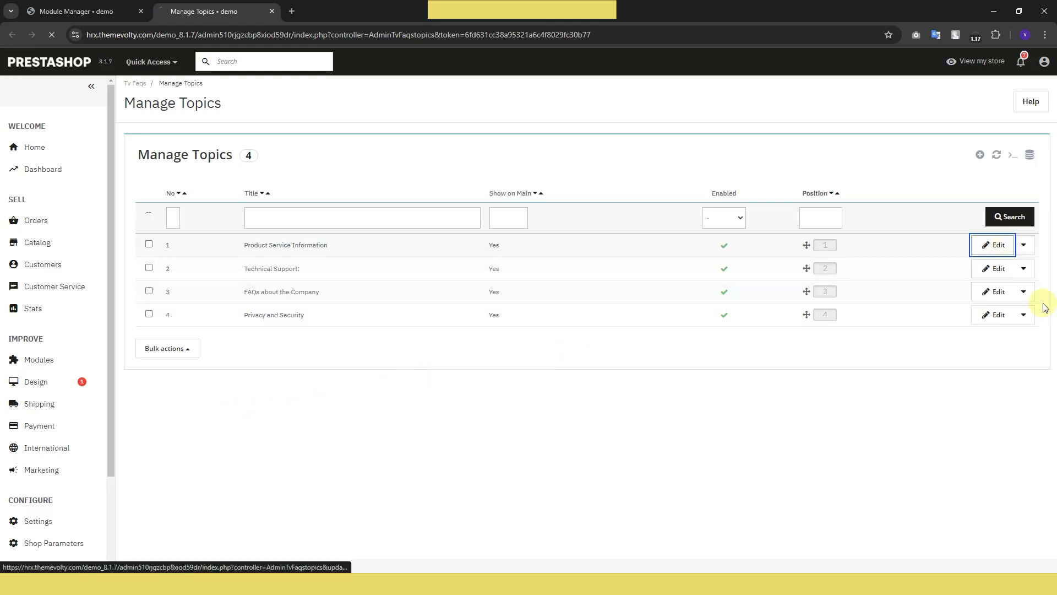
pyautogui.moveTo(602, 192); pyautogui.dragTo(436, 189)
pyautogui.tripleClick(440, 200)
pyautogui.moveTo(464, 236); pyautogui.dragTo(401, 233)
pyautogui.moveTo(469, 273); pyautogui.dragTo(408, 273)
pyautogui.moveTo(452, 309); pyautogui.dragTo(370, 300)
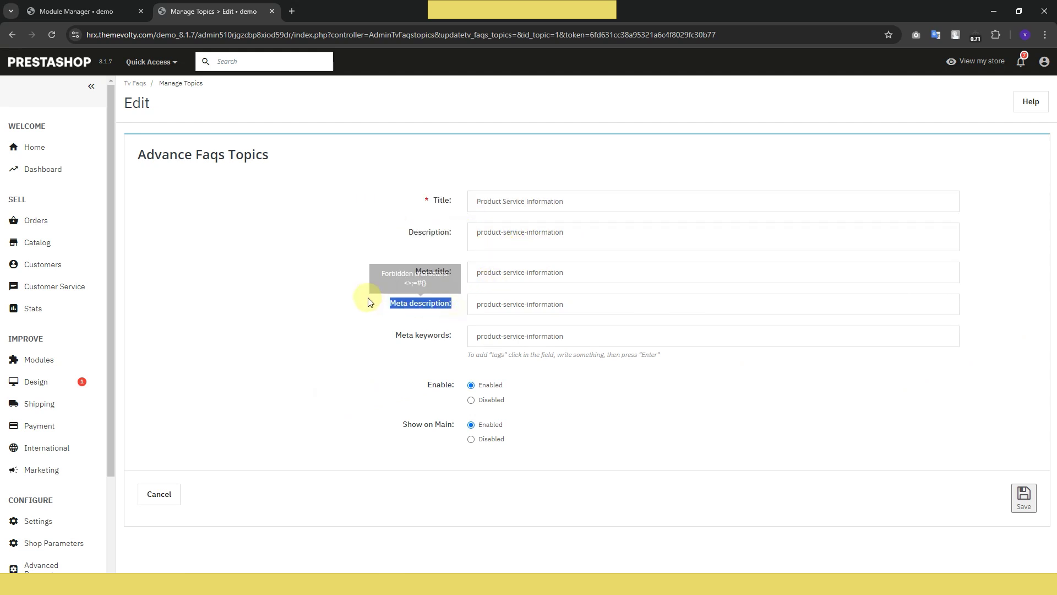
pyautogui.click(455, 337)
pyautogui.moveTo(436, 338); pyautogui.dragTo(390, 333)
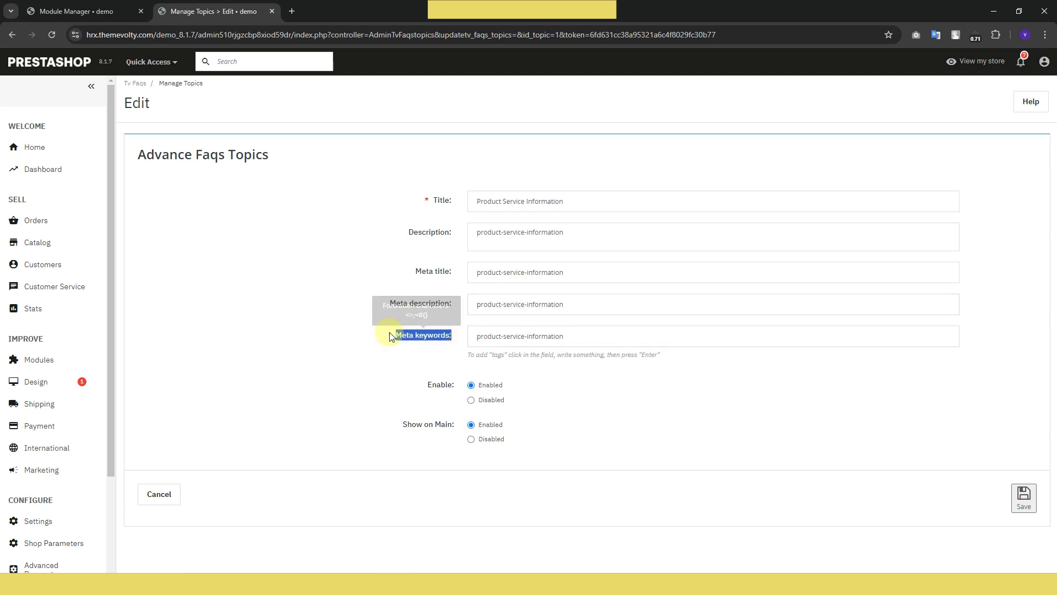
pyautogui.moveTo(422, 385); pyautogui.dragTo(419, 385)
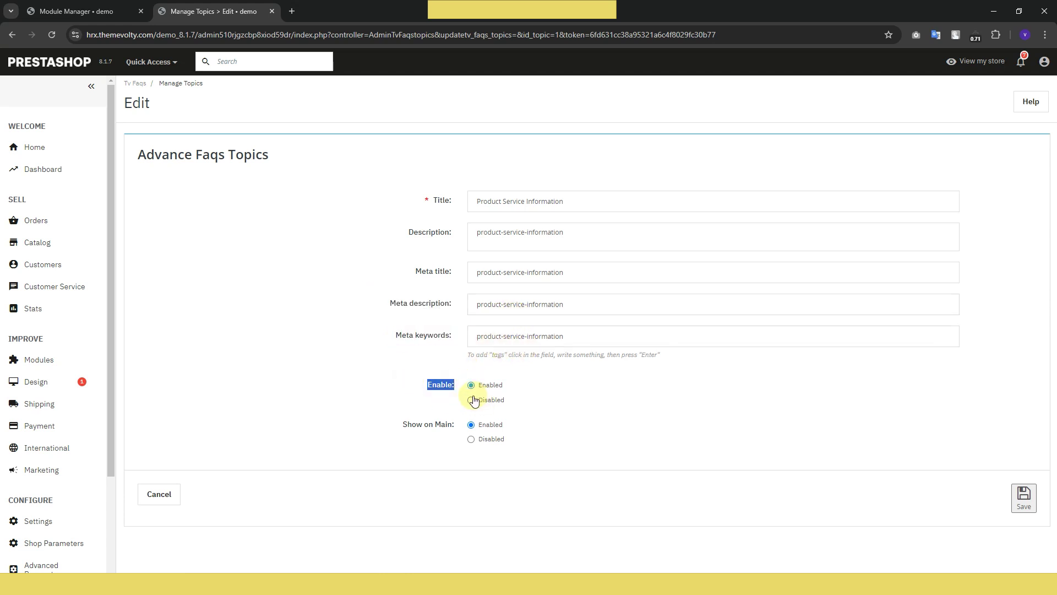
pyautogui.moveTo(461, 427); pyautogui.dragTo(382, 420)
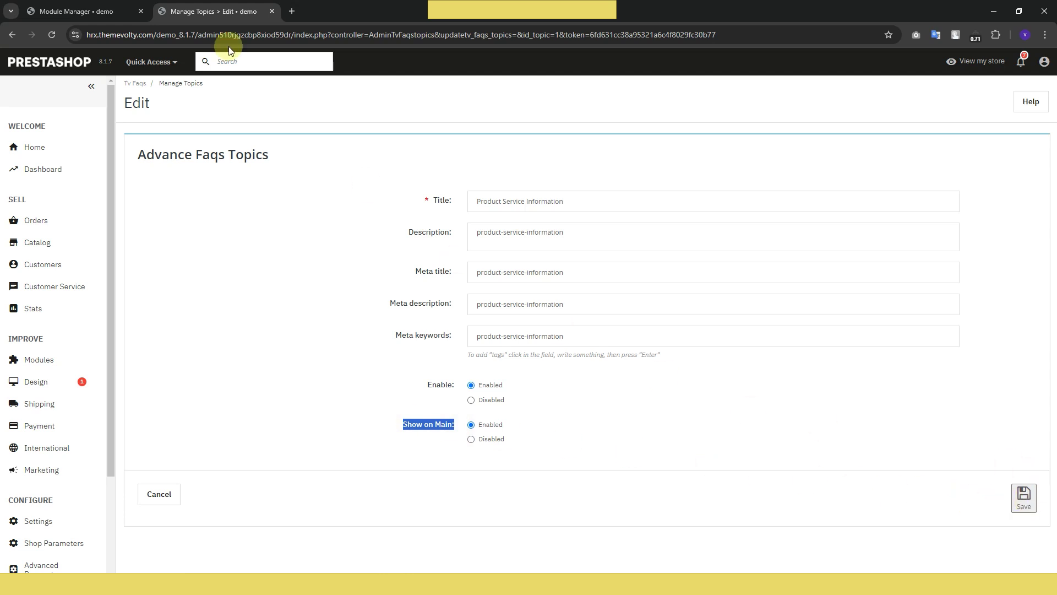
# Open the FAQ "What does your product/service do?" for editing and examine its question, status, topic choices and Show on Main setting.
pyautogui.click(82, 11)
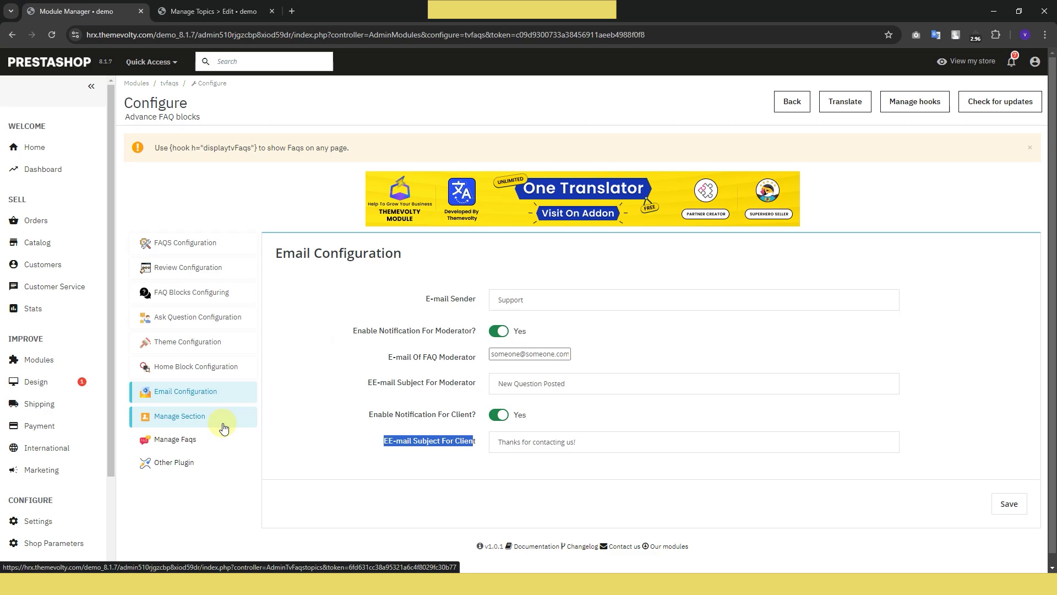
pyautogui.click(210, 438)
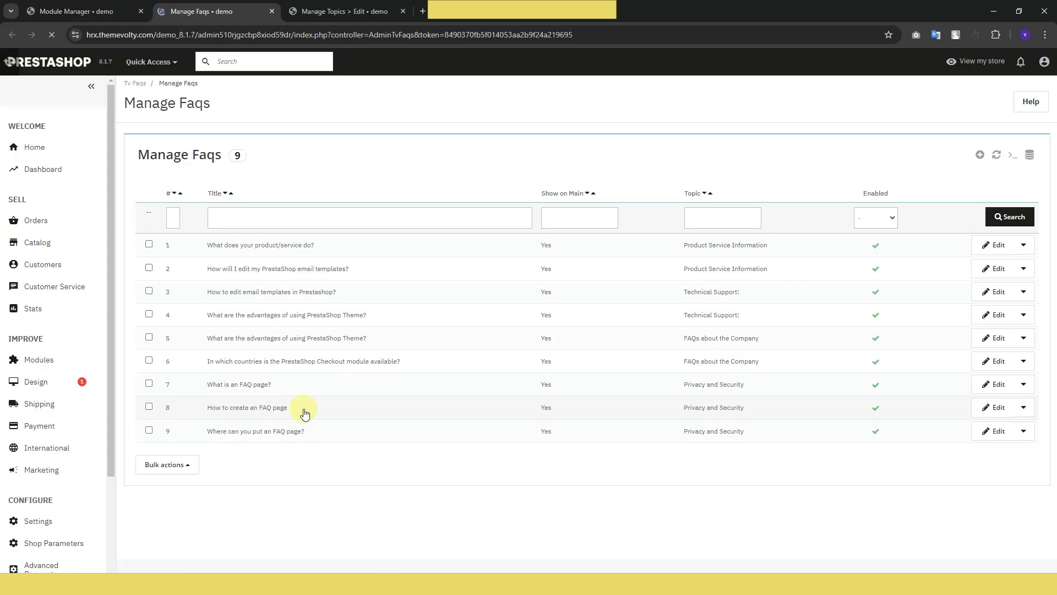
pyautogui.click(989, 245)
pyautogui.tripleClick(432, 200)
pyautogui.moveTo(431, 232); pyautogui.dragTo(420, 275)
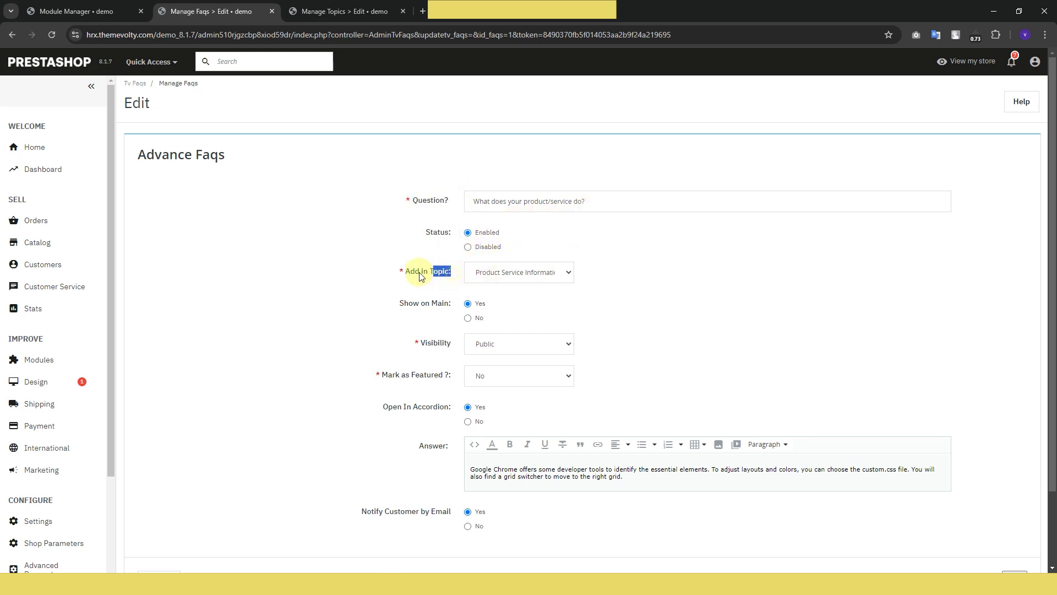
pyautogui.click(518, 280)
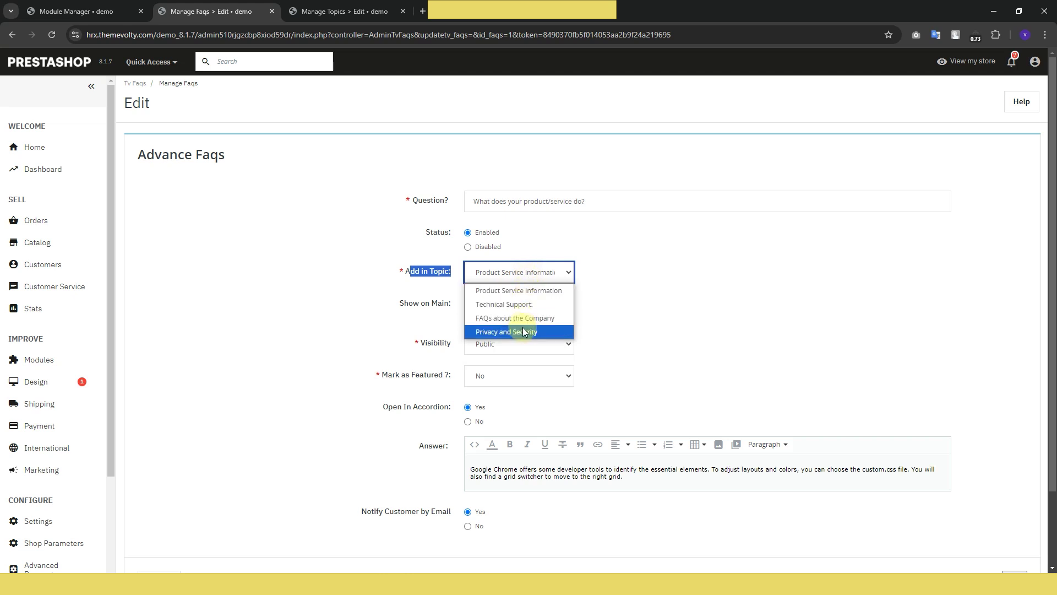
pyautogui.click(477, 291)
pyautogui.moveTo(451, 306); pyautogui.dragTo(399, 301)
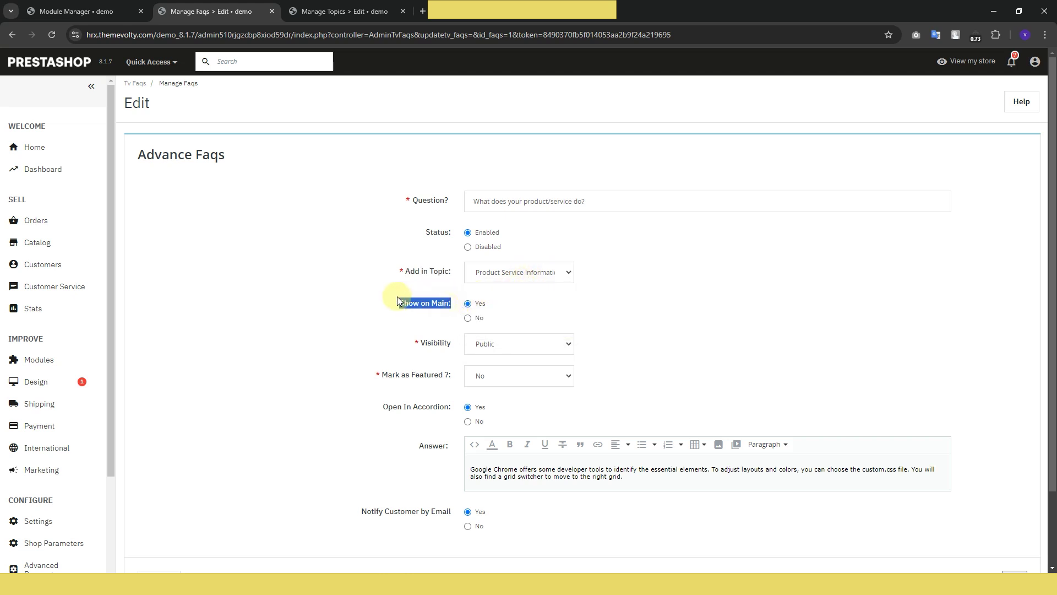
# Examine the FAQ's visibility, featured, accordion, answer and customer e-mail notification settings.
pyautogui.moveTo(450, 346); pyautogui.dragTo(419, 344)
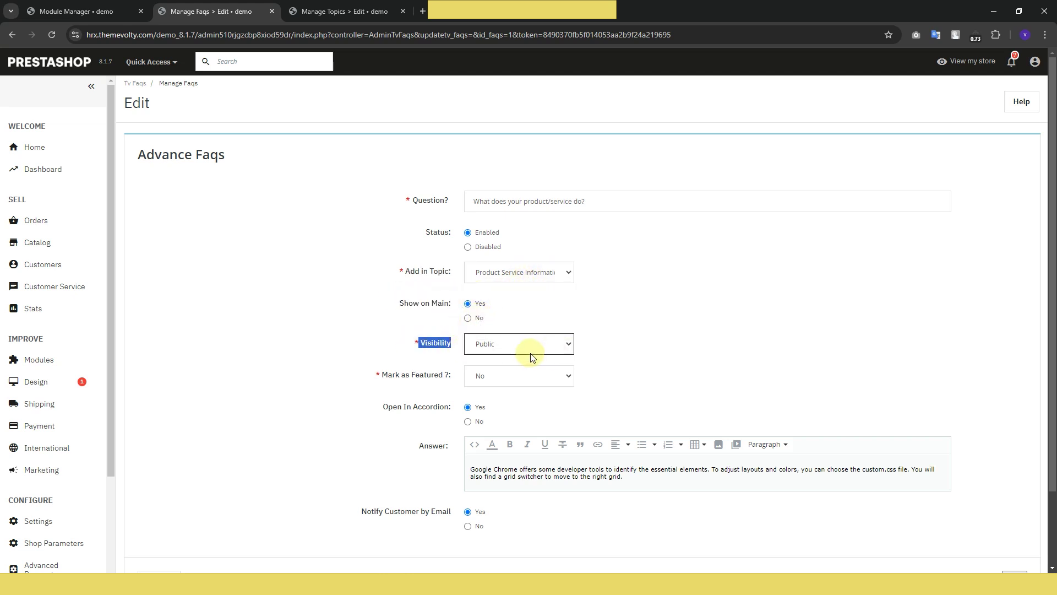
pyautogui.click(512, 346)
pyautogui.click(515, 346)
pyautogui.moveTo(453, 375); pyautogui.dragTo(389, 364)
pyautogui.click(526, 383)
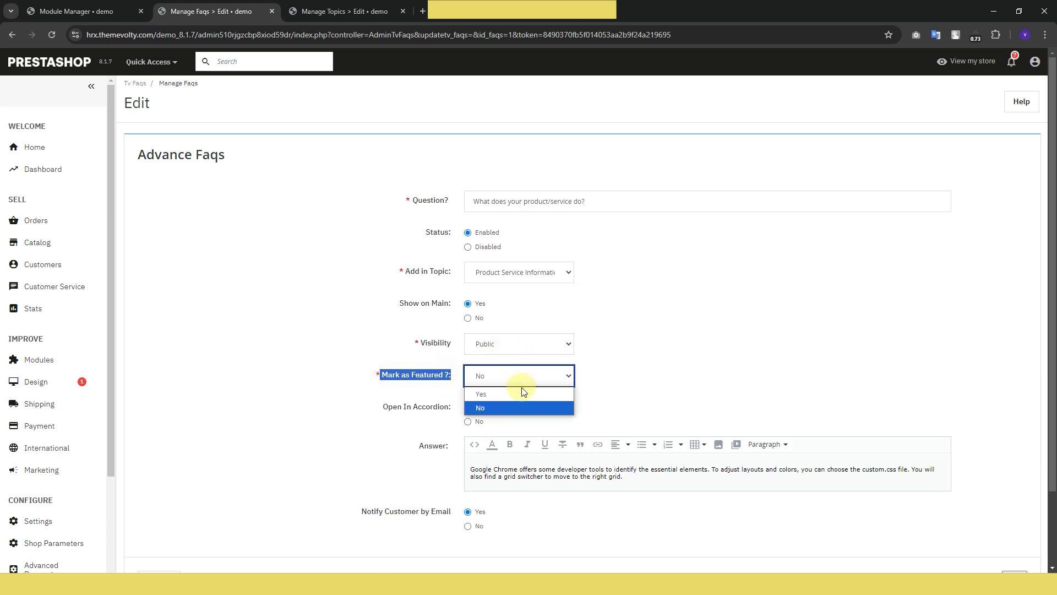
pyautogui.click(484, 382)
pyautogui.moveTo(454, 413); pyautogui.dragTo(381, 407)
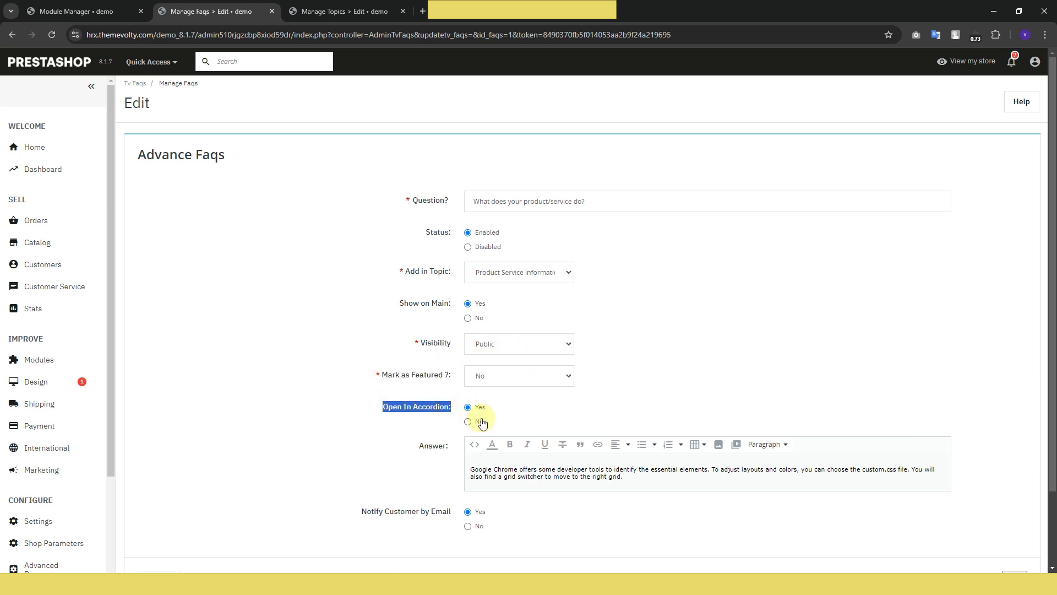
pyautogui.scroll(-2, 470, 437)
pyautogui.moveTo(464, 360); pyautogui.dragTo(432, 359)
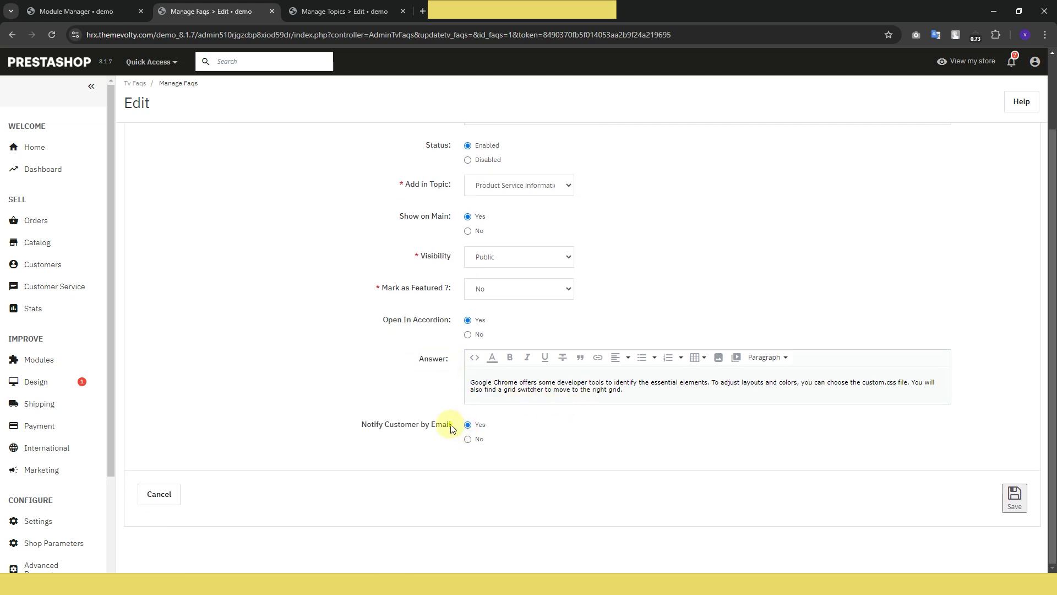
pyautogui.moveTo(451, 428); pyautogui.dragTo(361, 419)
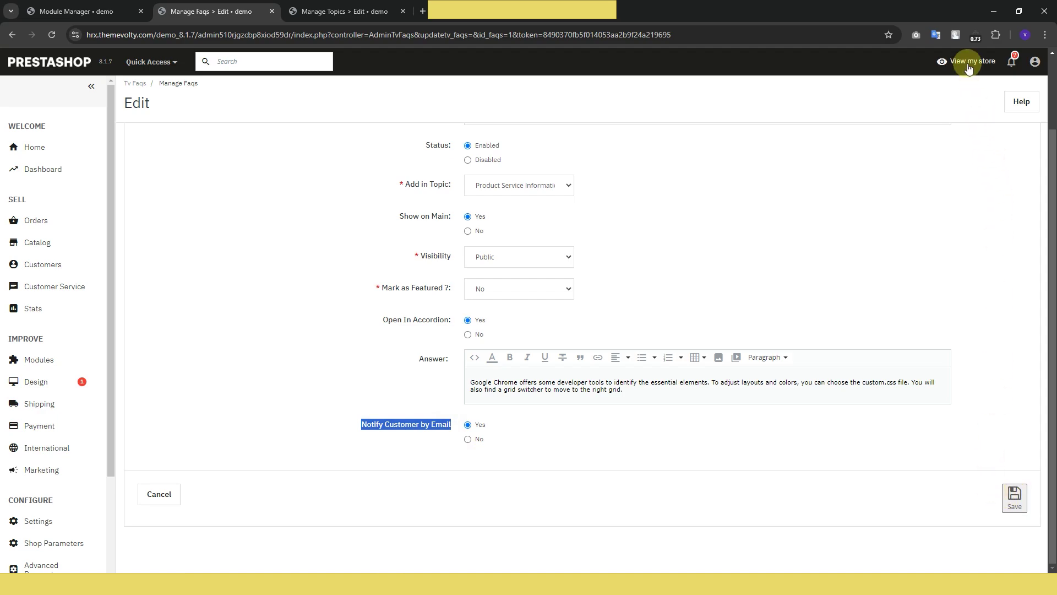
# View the storefront and examine the Featured FAQs block on the home page, toggling the "How will I edit my PrestaShop email templates?" answer.
pyautogui.click(966, 61)
pyautogui.scroll(-15, 438, 221)
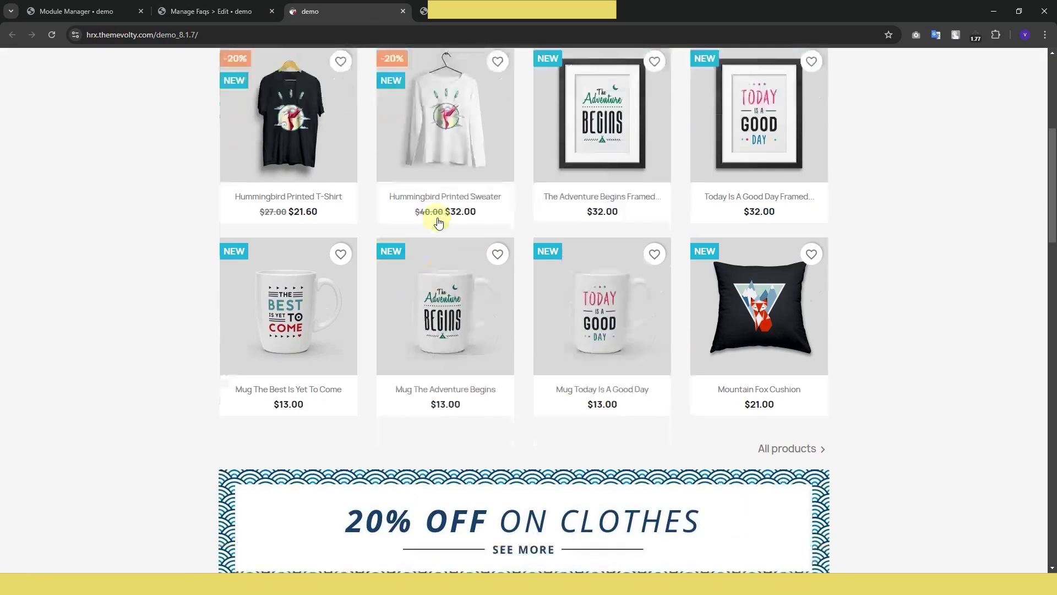
pyautogui.scroll(-14, 439, 224)
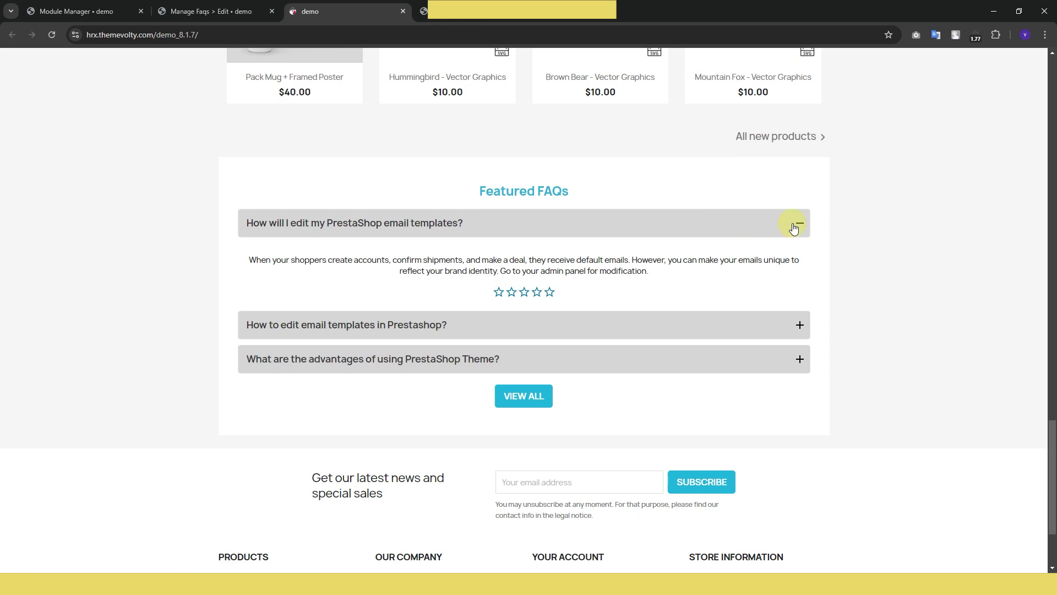
pyautogui.doubleClick(794, 227)
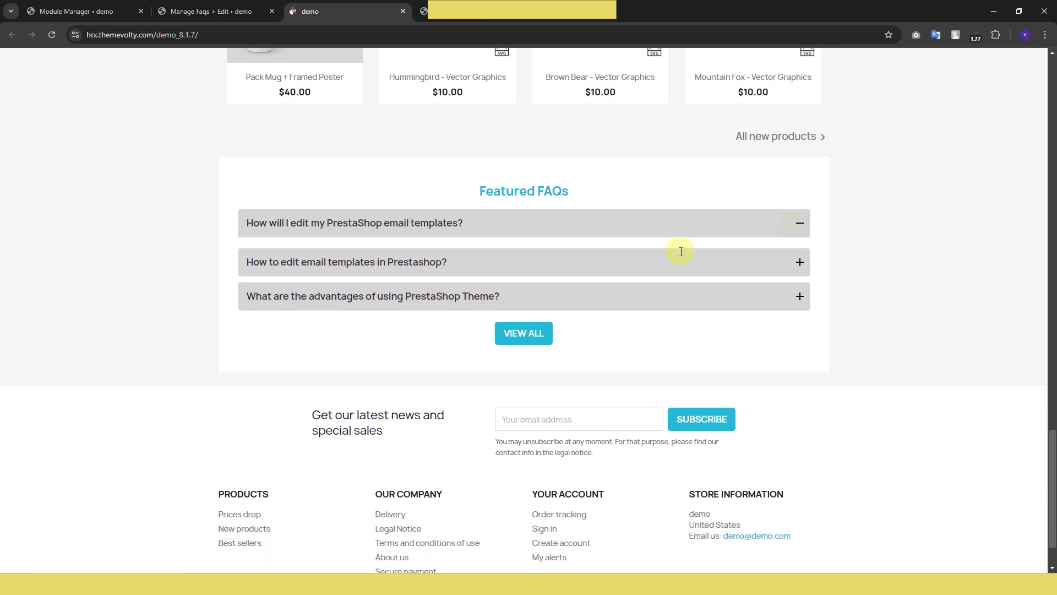
pyautogui.moveTo(660, 275); pyautogui.dragTo(550, 260)
pyautogui.moveTo(587, 190); pyautogui.dragTo(480, 189)
pyautogui.click(549, 296)
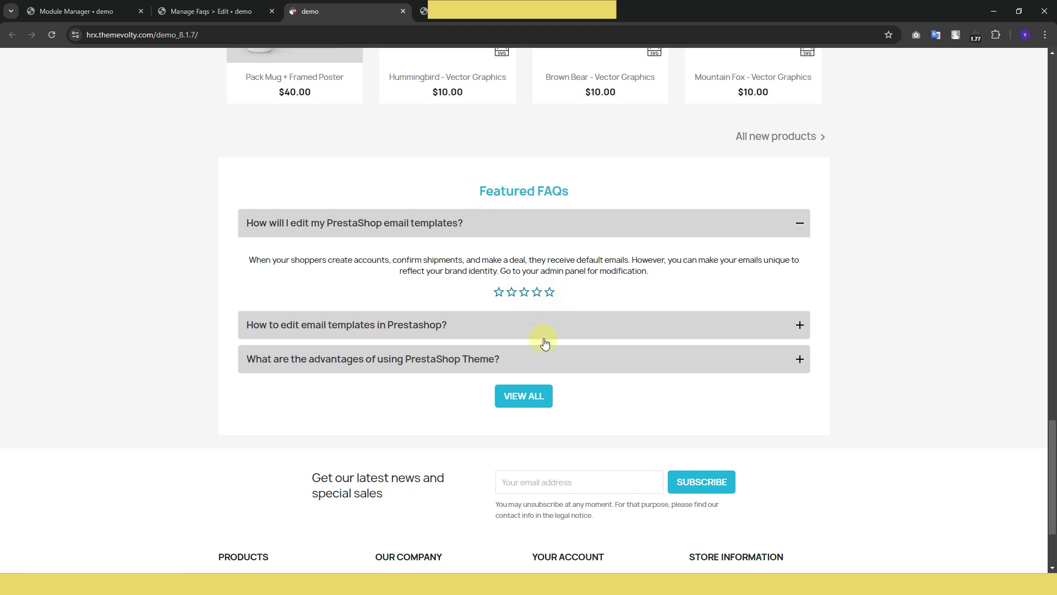
# Open the full FAQ list, collapse "What does your product/service do?" and expand "How will I edit my PrestaShop email templates?".
pyautogui.click(528, 394)
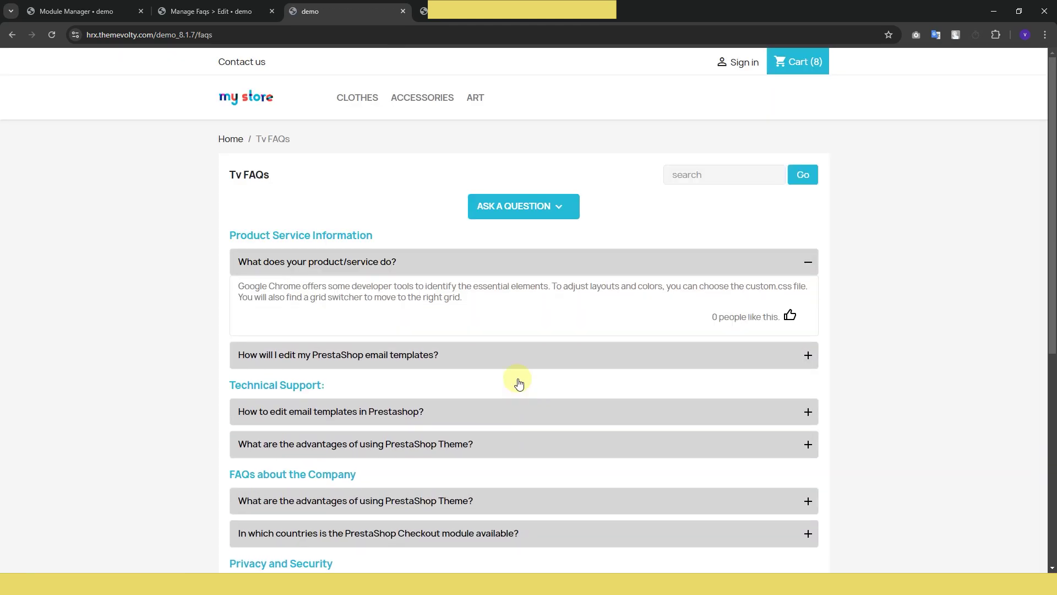
pyautogui.click(812, 263)
pyautogui.click(807, 294)
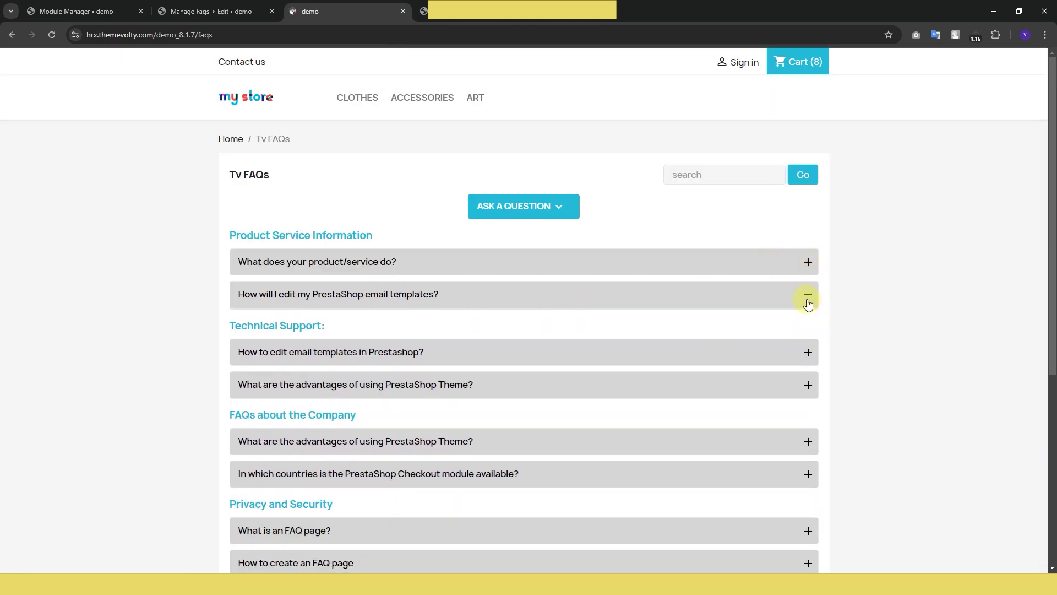
# Rate the "How will I edit my PrestaShop email templates?" answer five stars and open its reply form.
pyautogui.scroll(-2, 637, 361)
pyautogui.click(769, 268)
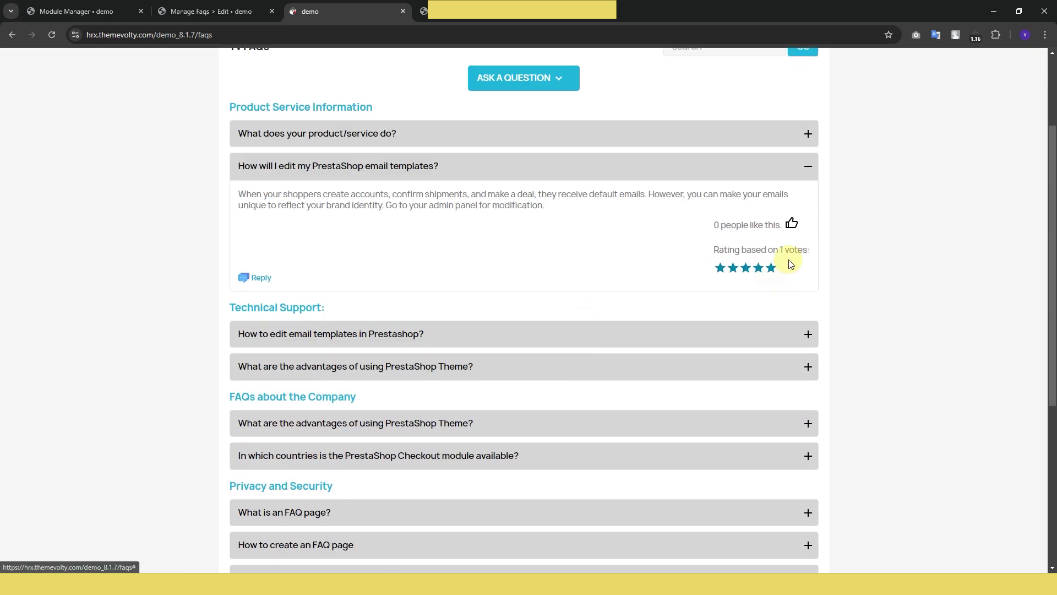
pyautogui.click(253, 278)
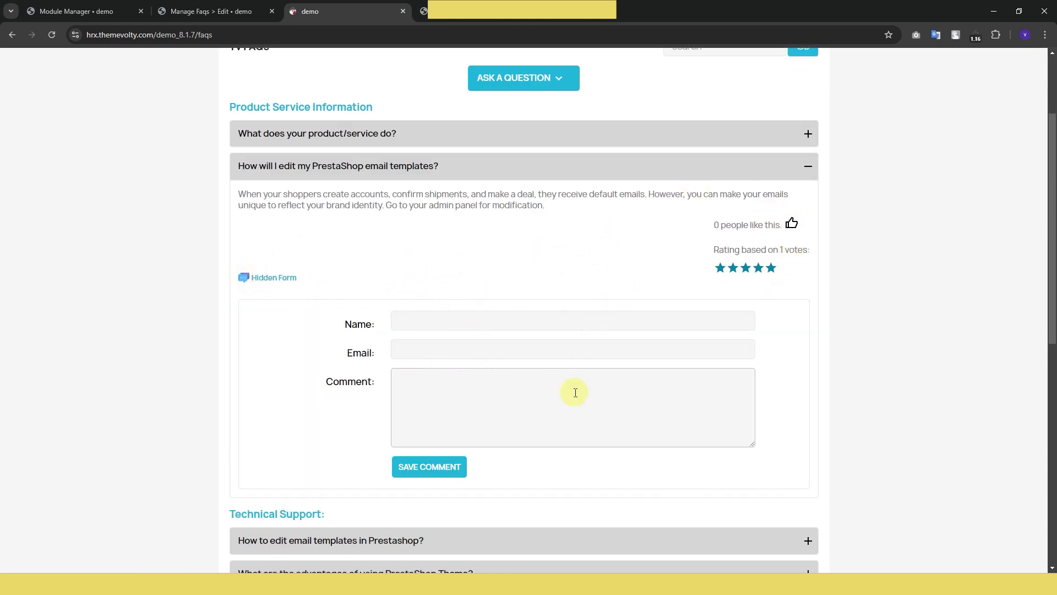
pyautogui.scroll(-3, 512, 348)
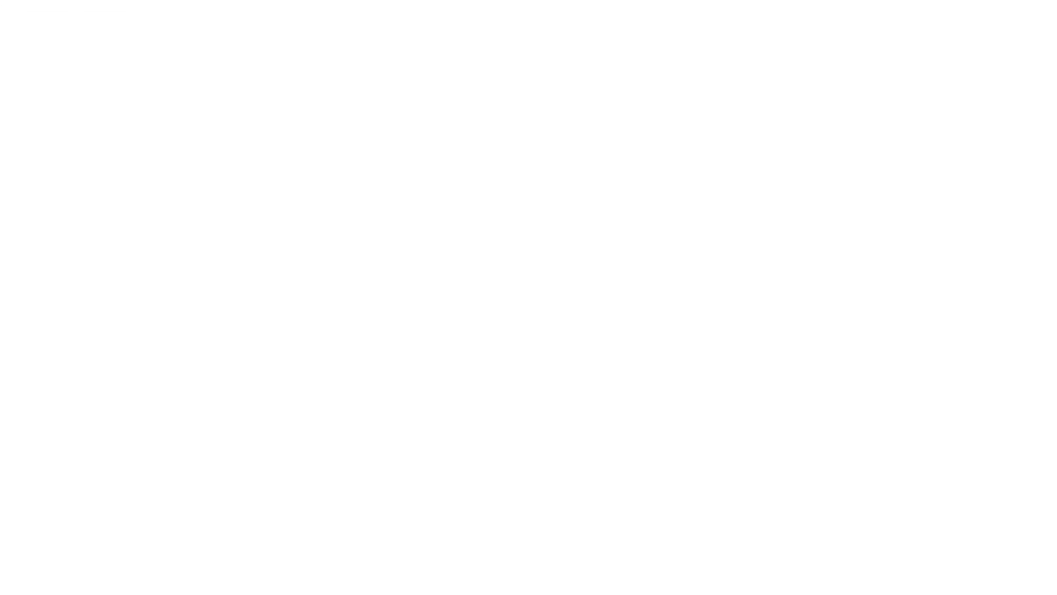